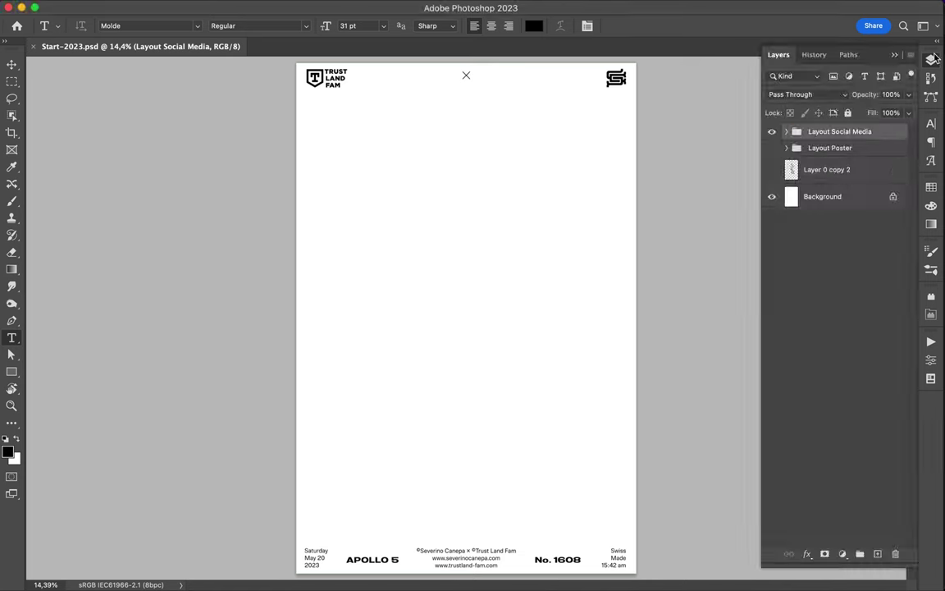
Step: Brush-paint a letter M with serifs on a layer named M
key(b)
mouse_move(355, 267)
mouse_down()
mouse_move(370, 243)
mouse_move(410, 265)
mouse_move(369, 269)
mouse_up()
mouse_move(395, 259)
mouse_down()
mouse_move(437, 267)
mouse_move(426, 164)
mouse_move(454, 162)
mouse_up()
text(M)
click(878, 554)
Step: Paint brushed I and S letters, then a T on a new layer named T
mouse_move(422, 238)
mouse_down()
mouse_move(445, 245)
mouse_move(513, 206)
mouse_move(524, 187)
mouse_up()
text(S)
drag(464, 208, 486, 213)
click(877, 554)
double_click(820, 169)
text(T)
mouse_move(535, 174)
mouse_down()
mouse_move(538, 205)
mouse_move(619, 179)
mouse_move(576, 246)
mouse_move(597, 245)
mouse_up()
Step: Paint a brushed E and R, each on its own new layer named E and R
click(877, 554)
double_click(820, 169)
text(E)
mouse_move(343, 299)
mouse_down()
mouse_move(422, 296)
mouse_move(345, 393)
mouse_up()
drag(386, 335, 391, 335)
click(878, 554)
double_click(820, 169)
text(R)
mouse_move(415, 295)
mouse_down()
mouse_move(435, 341)
mouse_move(511, 381)
mouse_up()
Step: Shrink the letters with Free Transform and move E and R to spell MISTER
shift+click(820, 303)
key(ctrl+t)
drag(620, 397, 528, 337)
key(Return)
click(821, 196)
drag(377, 312, 525, 189)
drag(427, 263, 610, 164)
Step: Make the MISTER lettering smaller and add a new layer named D
shift+click(821, 304)
key(ctrl+t)
drag(612, 232, 574, 232)
key(Return)
click(877, 554)
key(Return)
Step: Brush-paint a large D below the MISTER lettering
key(b)
mouse_move(393, 256)
mouse_down()
mouse_move(447, 259)
mouse_move(485, 321)
mouse_move(371, 320)
mouse_up()
drag(410, 256, 426, 327)
scroll(425, 328, up, 2)
key(v)
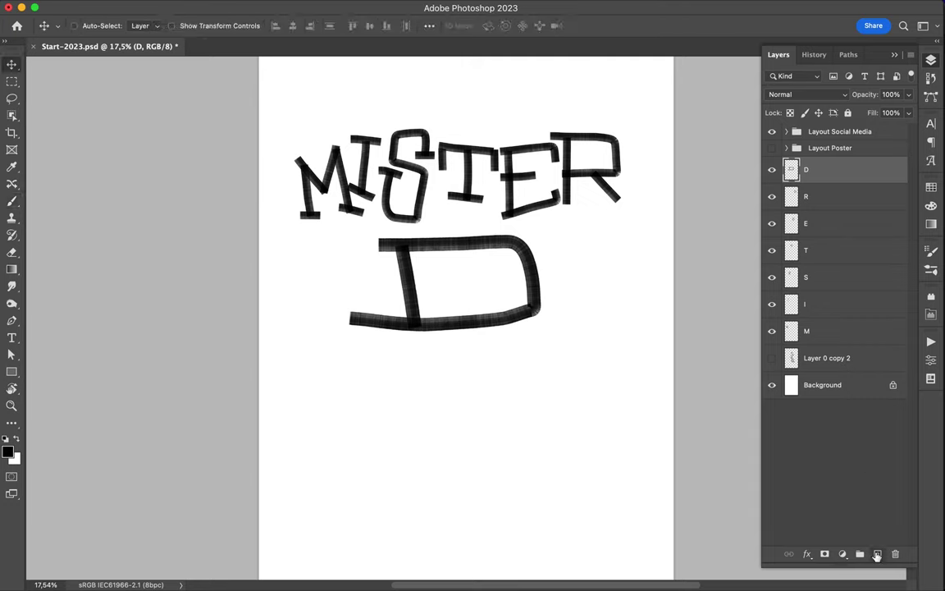
click(877, 554)
scroll(72, 87, up, 3)
key(b)
click(57, 25)
Step: With a 75 px sketch brush, outline and hatch the M's legs, diagonals and serifs
scroll(85, 254, down, 3)
double_click(89, 251)
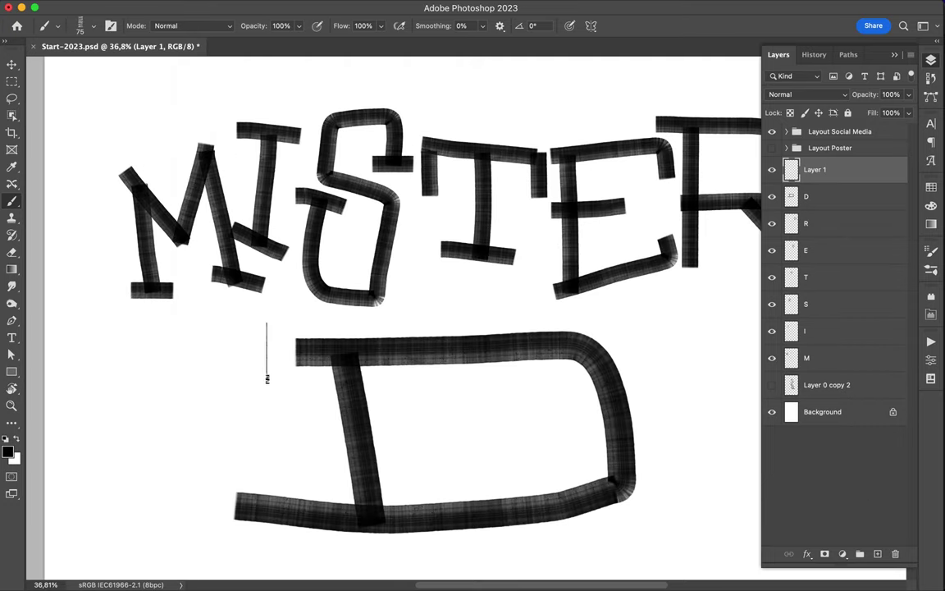
scroll(260, 330, up, 2)
mouse_move(211, 289)
mouse_down()
mouse_move(152, 271)
mouse_move(271, 246)
mouse_move(189, 151)
mouse_move(148, 265)
mouse_up()
drag(205, 164, 275, 225)
mouse_move(243, 61)
mouse_down()
mouse_move(271, 135)
mouse_move(273, 218)
mouse_move(261, 287)
mouse_up()
mouse_move(261, 238)
mouse_down()
mouse_move(343, 283)
mouse_move(271, 295)
mouse_up()
drag(168, 156, 185, 242)
mouse_move(131, 263)
mouse_down()
mouse_move(146, 156)
mouse_move(135, 152)
mouse_up()
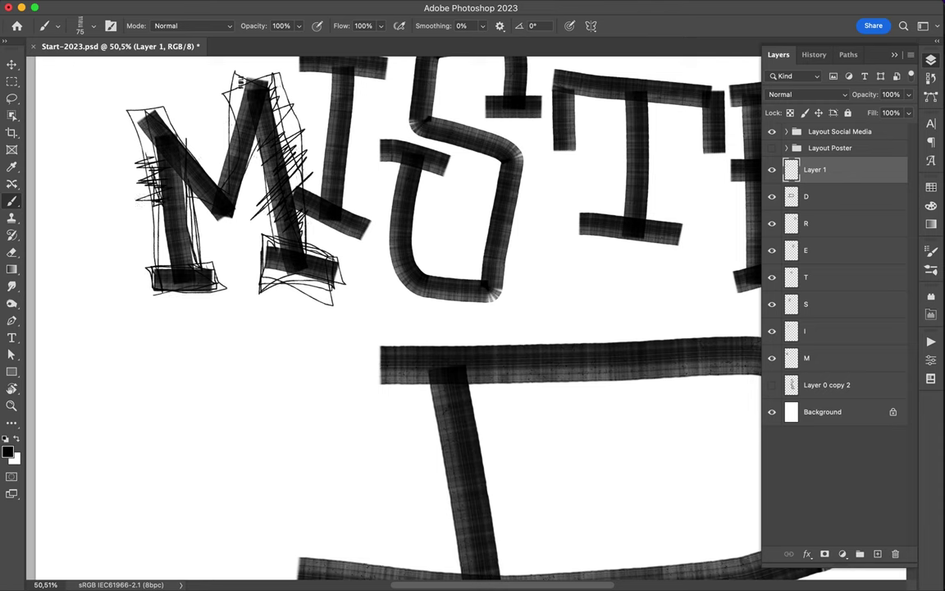
drag(216, 168, 242, 57)
mouse_move(144, 106)
mouse_down()
mouse_move(218, 168)
mouse_move(147, 238)
mouse_up()
Step: Sketch thin outlines over the I, its serifs and where it meets the M
scroll(246, 164, down, 2)
mouse_move(224, 139)
mouse_down()
mouse_move(215, 250)
mouse_move(242, 244)
mouse_up()
drag(246, 156, 259, 271)
drag(197, 218, 258, 273)
drag(234, 234, 283, 299)
drag(300, 154, 226, 127)
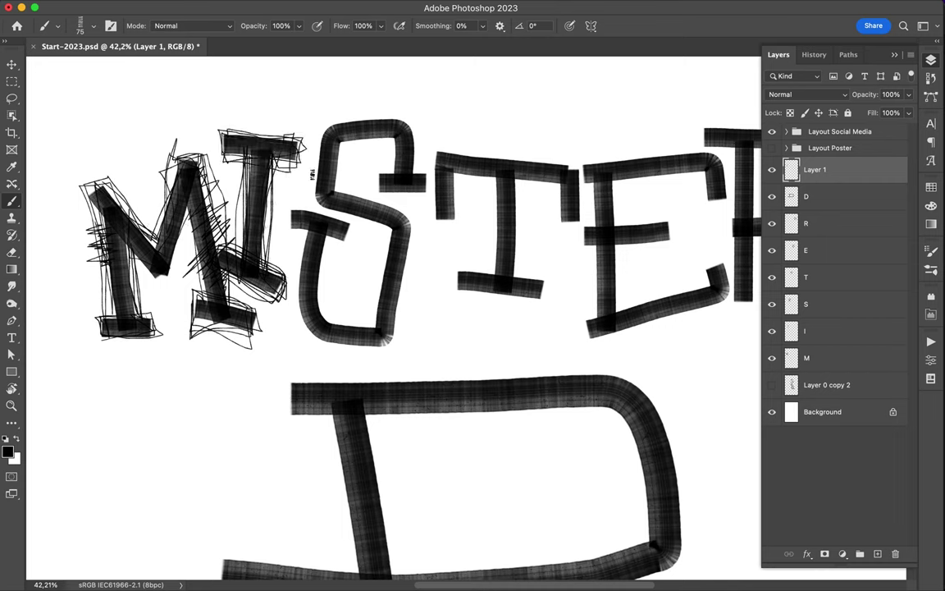
Step: Trace the S's upper and lower curves and its top-right serif block
drag(292, 206, 354, 188)
mouse_move(289, 231)
mouse_down()
mouse_move(331, 317)
mouse_move(353, 123)
mouse_up()
drag(358, 177, 353, 270)
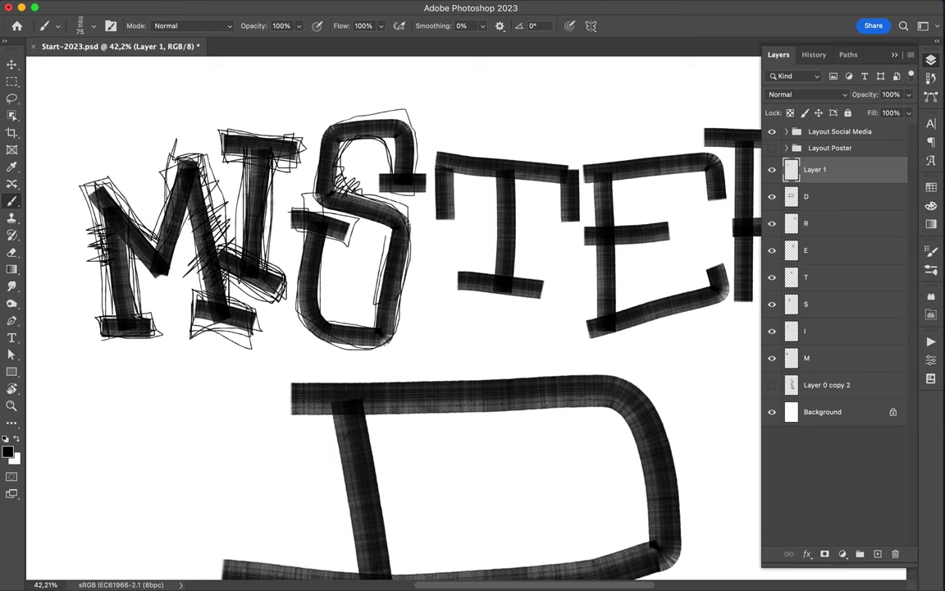
drag(305, 197, 361, 111)
mouse_move(332, 168)
mouse_down()
mouse_move(394, 152)
mouse_move(390, 117)
mouse_move(361, 156)
mouse_up()
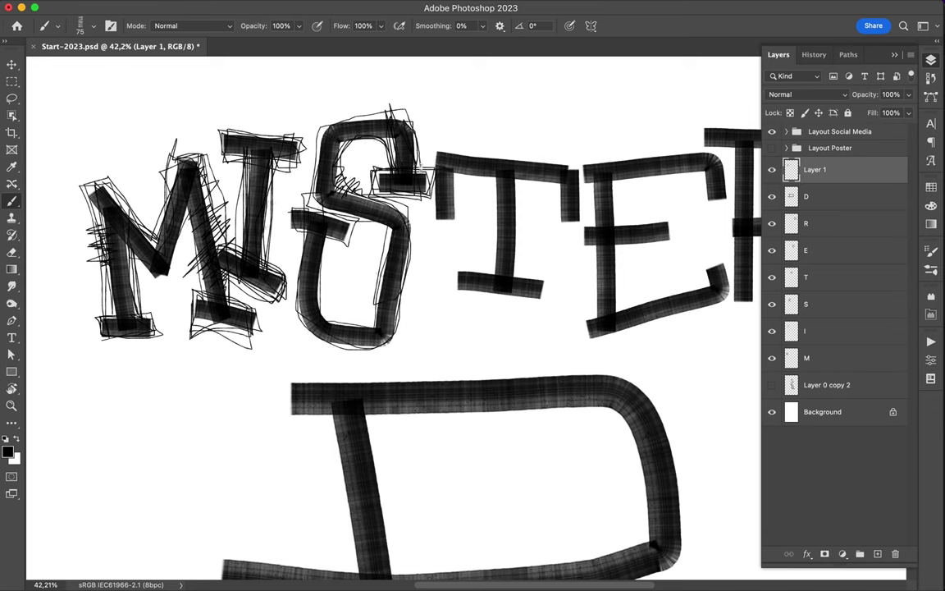
Step: Add more sketch lines around the S's edges and inside its lower bowl
scroll(467, 324, up, 2)
drag(223, 180, 328, 324)
drag(238, 57, 353, 132)
mouse_move(341, 205)
mouse_down()
mouse_move(345, 330)
mouse_move(246, 246)
mouse_up()
mouse_move(217, 184)
mouse_down()
mouse_move(345, 316)
mouse_move(336, 320)
mouse_up()
mouse_move(209, 164)
mouse_down()
mouse_move(317, 151)
mouse_move(254, 279)
mouse_move(320, 250)
mouse_move(271, 160)
mouse_up()
drag(311, 119, 353, 156)
scroll(399, 187, up, 3)
Step: Outline the T's top bar, side blocks and stem with thin lines
mouse_move(417, 324)
mouse_down()
mouse_move(607, 251)
mouse_move(611, 324)
mouse_up()
drag(448, 270, 495, 371)
mouse_move(573, 408)
mouse_down()
mouse_move(492, 263)
mouse_move(611, 247)
mouse_move(578, 324)
mouse_up()
mouse_move(414, 234)
mouse_down()
mouse_move(466, 385)
mouse_move(435, 415)
mouse_move(574, 422)
mouse_move(526, 386)
mouse_move(530, 266)
mouse_move(611, 250)
mouse_move(581, 335)
mouse_up()
mouse_move(498, 263)
mouse_down()
mouse_move(496, 354)
mouse_move(419, 386)
mouse_up()
drag(513, 362, 426, 387)
Step: Outline the E's top, middle and bottom bars and stem, with hatching on top
drag(574, 369, 420, 387)
drag(652, 447, 470, 492)
drag(468, 262, 611, 312)
drag(501, 291, 502, 459)
drag(472, 507, 652, 451)
drag(501, 343, 578, 370)
drag(468, 250, 648, 244)
drag(499, 297, 505, 341)
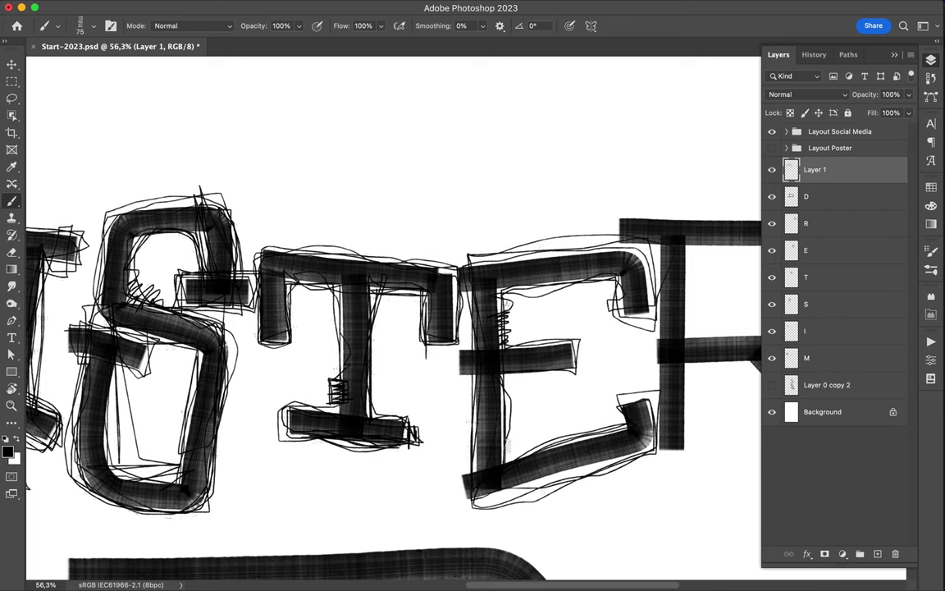
drag(615, 398, 568, 467)
drag(516, 267, 566, 250)
Step: Outline the R's stem, top bar, bowl edges and leg
scroll(492, 234, right, 5)
drag(525, 353, 497, 463)
drag(495, 246, 497, 461)
drag(656, 242, 686, 366)
drag(450, 234, 673, 244)
drag(525, 261, 657, 261)
drag(603, 361, 688, 448)
drag(648, 239, 685, 373)
drag(656, 340, 531, 344)
drag(526, 261, 522, 336)
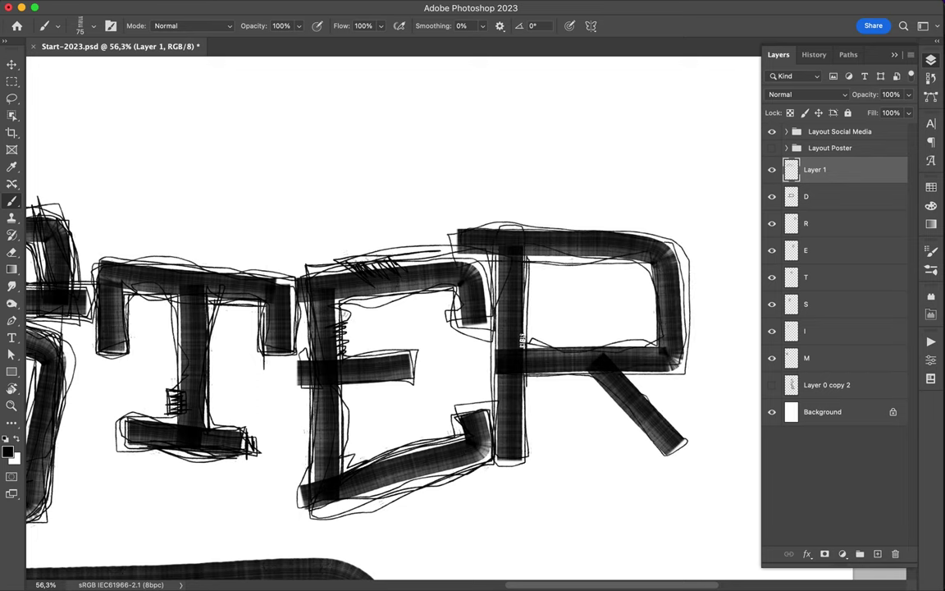
Step: Add extra sketch lines along the R's stem, bar and leg and the E's top
scroll(492, 371, down, 3)
drag(406, 305, 418, 271)
drag(443, 306, 466, 324)
drag(569, 252, 563, 187)
drag(436, 233, 543, 227)
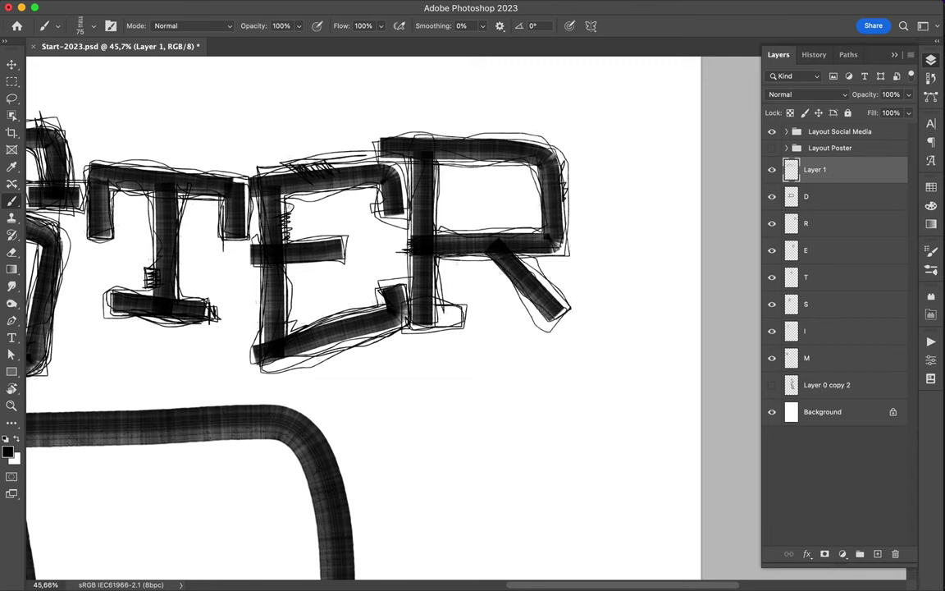
drag(466, 203, 510, 265)
drag(351, 122, 505, 148)
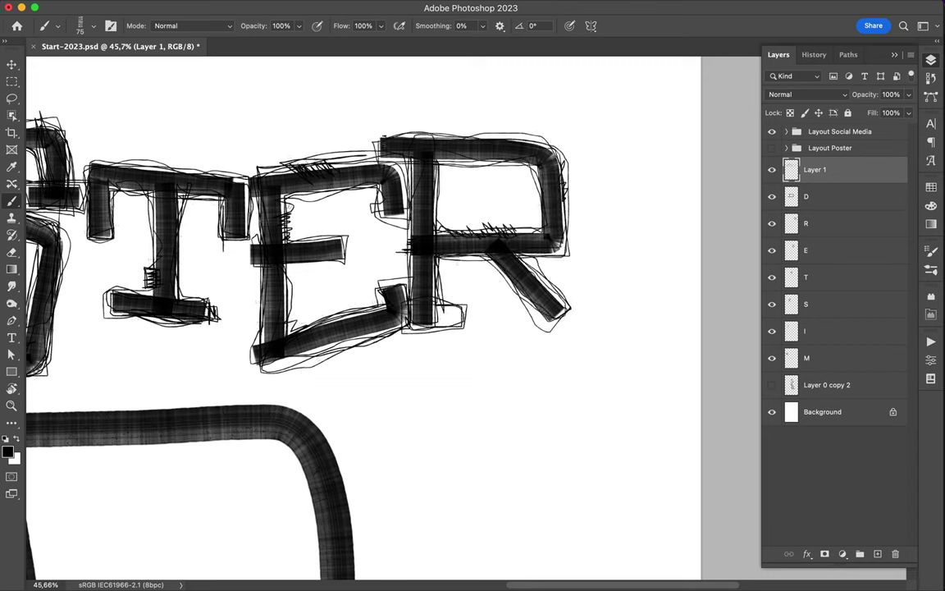
drag(382, 282, 303, 267)
mouse_move(253, 178)
mouse_down()
mouse_move(343, 162)
mouse_move(401, 170)
mouse_up()
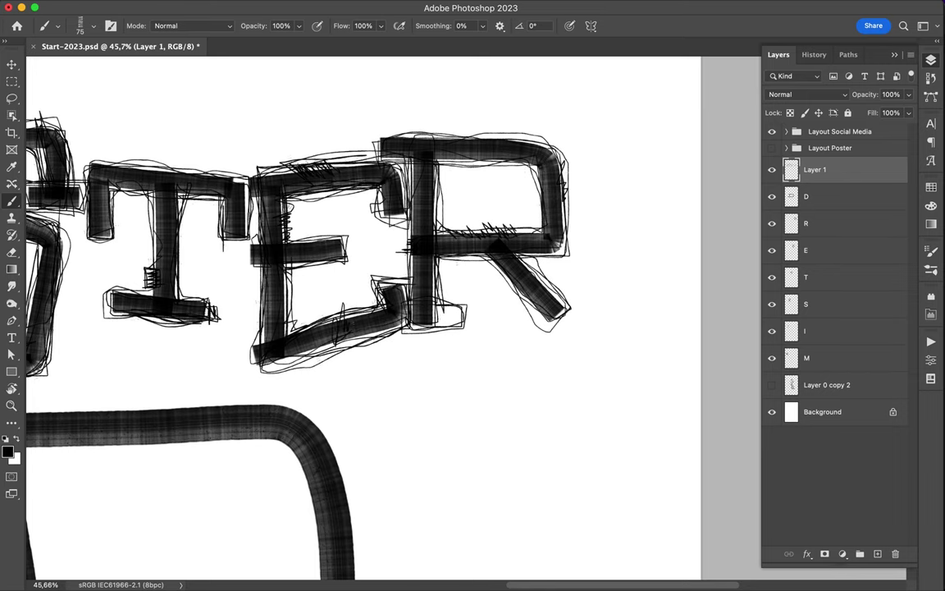
Step: Add more sketch strokes on the M and I and beneath the S
scroll(393, 311, left, 5)
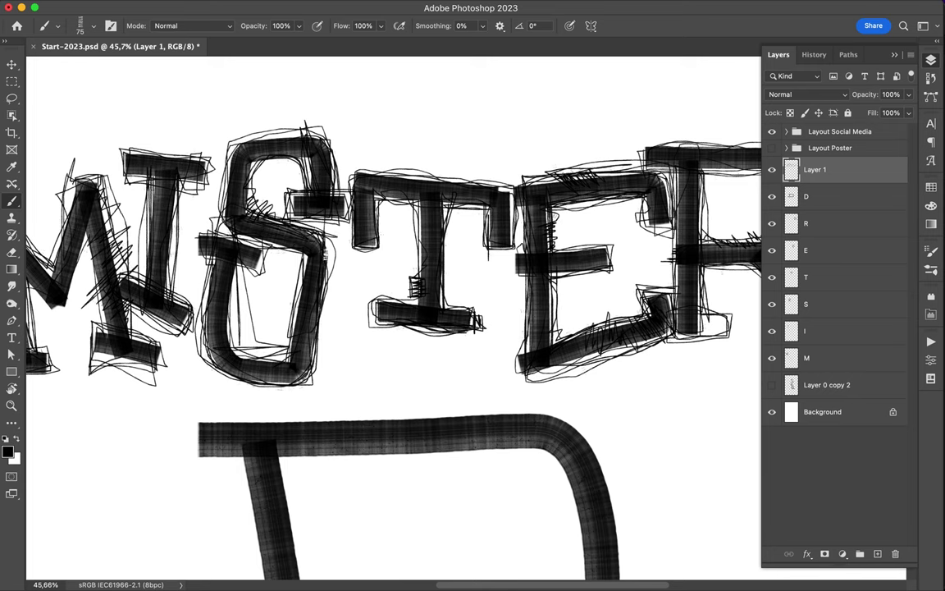
scroll(393, 312, left, 2)
drag(152, 144, 184, 287)
drag(189, 197, 183, 287)
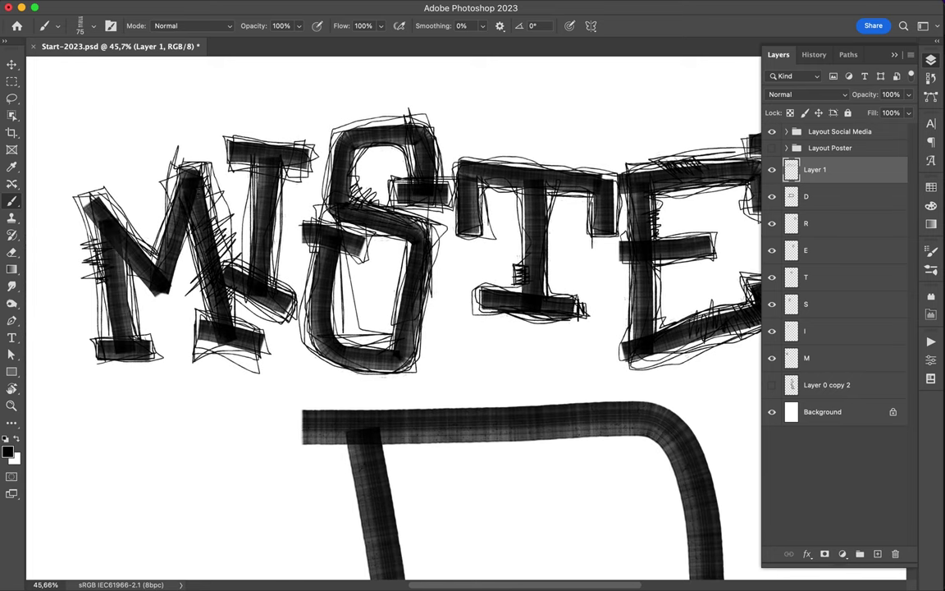
mouse_move(168, 184)
mouse_down()
mouse_move(188, 288)
mouse_move(197, 107)
mouse_up()
scroll(99, 326, down, 2)
scroll(99, 326, down, 1)
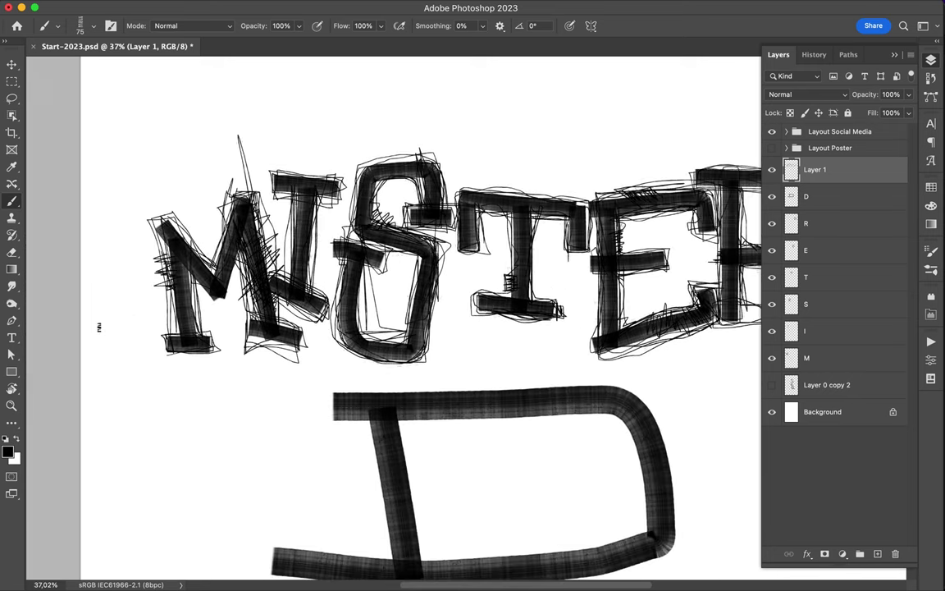
drag(144, 215, 185, 321)
drag(180, 250, 215, 229)
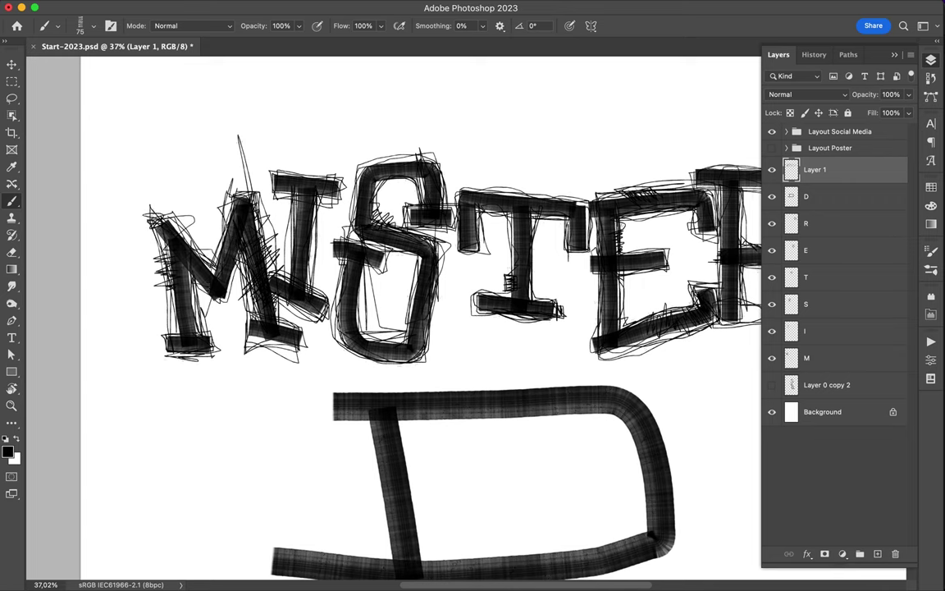
drag(328, 238, 361, 304)
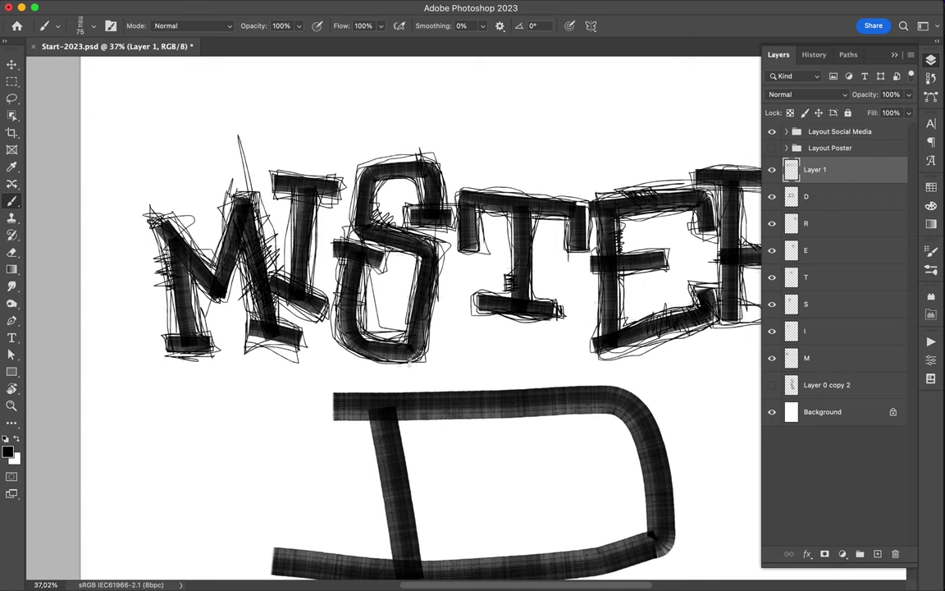
Step: Draw a long stray line from the S toward the upper right
scroll(393, 315, up, 2)
scroll(393, 314, down, 3)
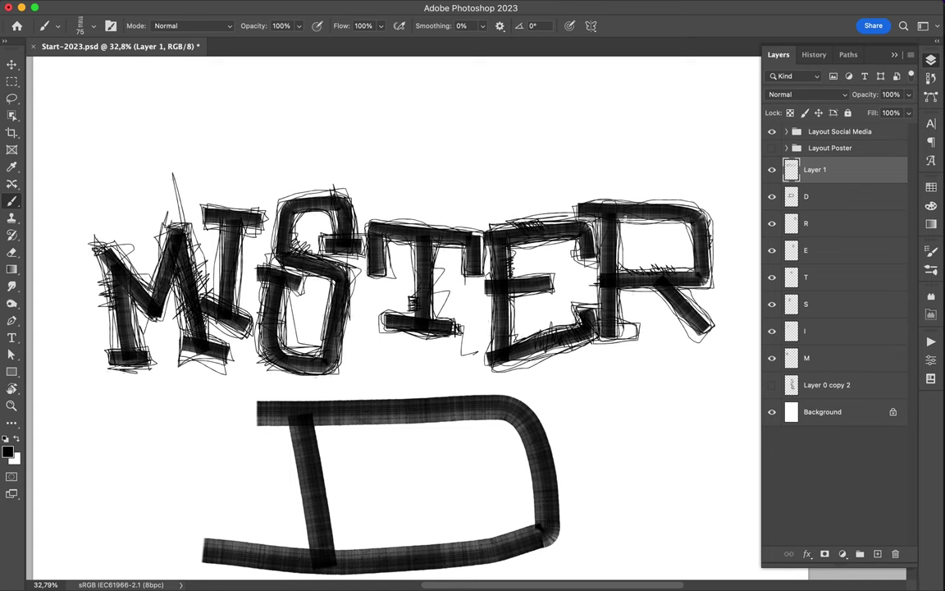
mouse_move(329, 182)
mouse_down()
mouse_move(549, 113)
mouse_move(541, 246)
mouse_move(282, 174)
mouse_up()
scroll(328, 183, down, 3)
click(80, 25)
scroll(410, 246, up, 3)
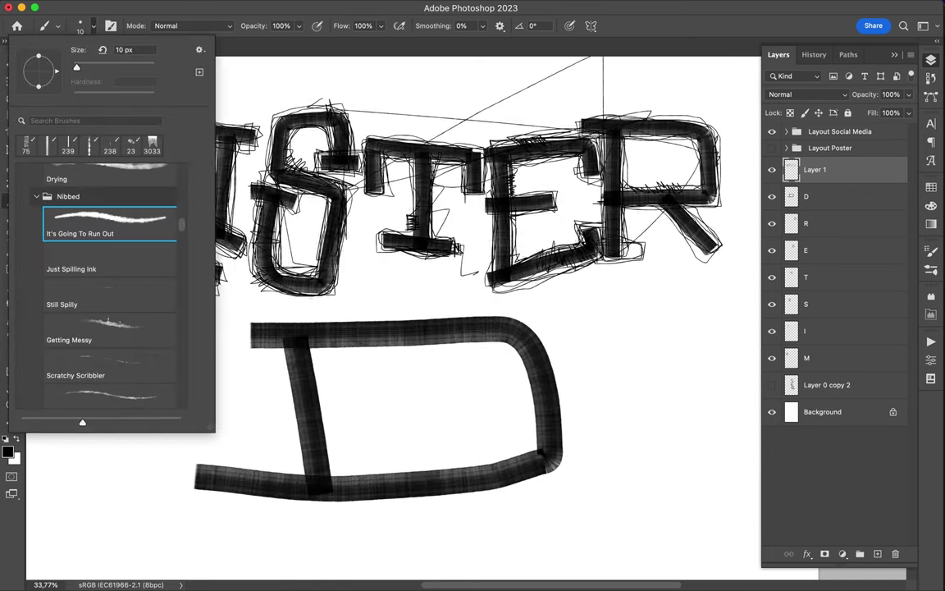
Step: Pick a 30 px inky brush and add a new Layer 2 above Layer 1
click(80, 26)
click(123, 234)
key(Escape)
scroll(353, 274, up, 5)
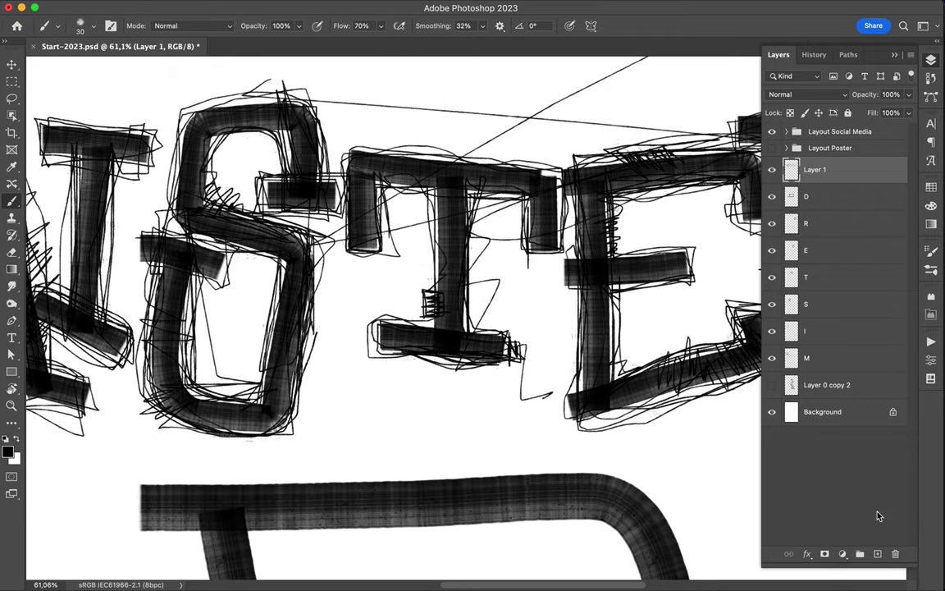
key(ctrl+shift+alt+n)
Step: Draw darker scribbled strokes through the E, R, T, S, I and M letters
mouse_move(575, 381)
mouse_down()
mouse_move(569, 297)
mouse_move(385, 390)
mouse_move(394, 398)
mouse_move(573, 358)
mouse_up()
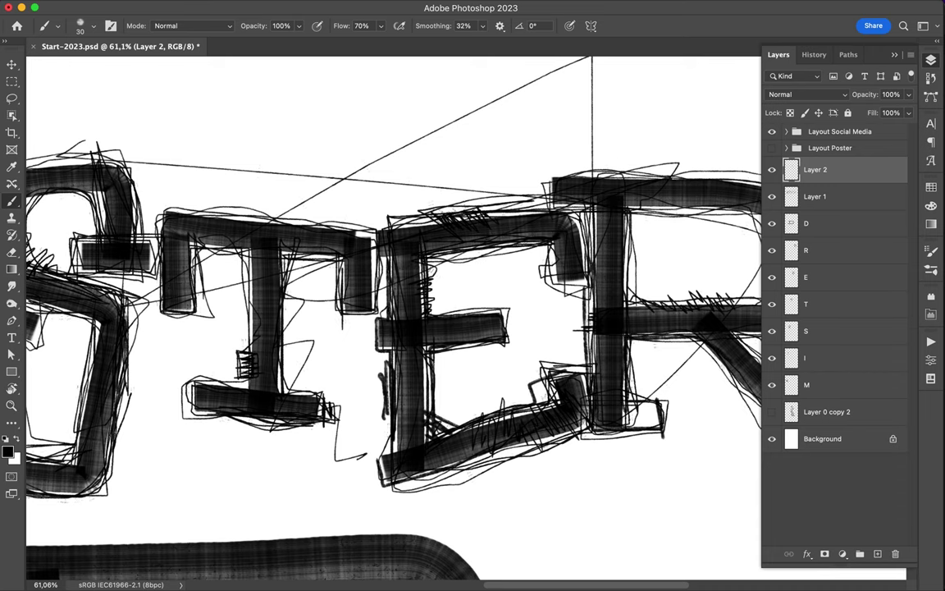
drag(738, 370, 533, 354)
drag(492, 283, 394, 367)
mouse_move(258, 378)
mouse_down()
mouse_move(205, 271)
mouse_move(267, 263)
mouse_up()
drag(80, 292, 257, 320)
drag(178, 274, 178, 365)
drag(246, 328, 681, 328)
drag(439, 336, 373, 386)
drag(295, 255, 283, 341)
drag(119, 284, 102, 407)
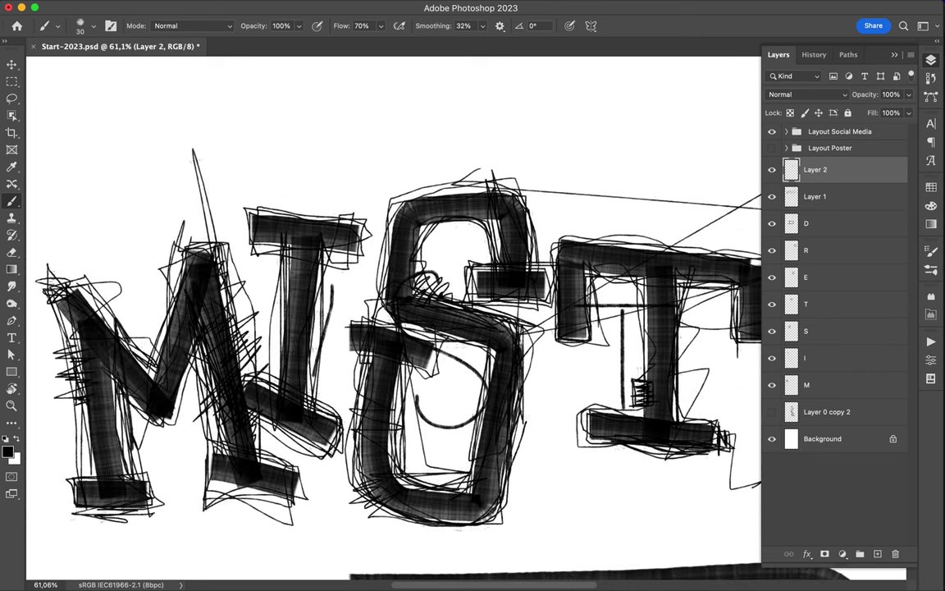
Step: Darken the M's left leg and flick a spiky stroke below the S
scroll(558, 287, down, 5)
scroll(558, 287, up, 4)
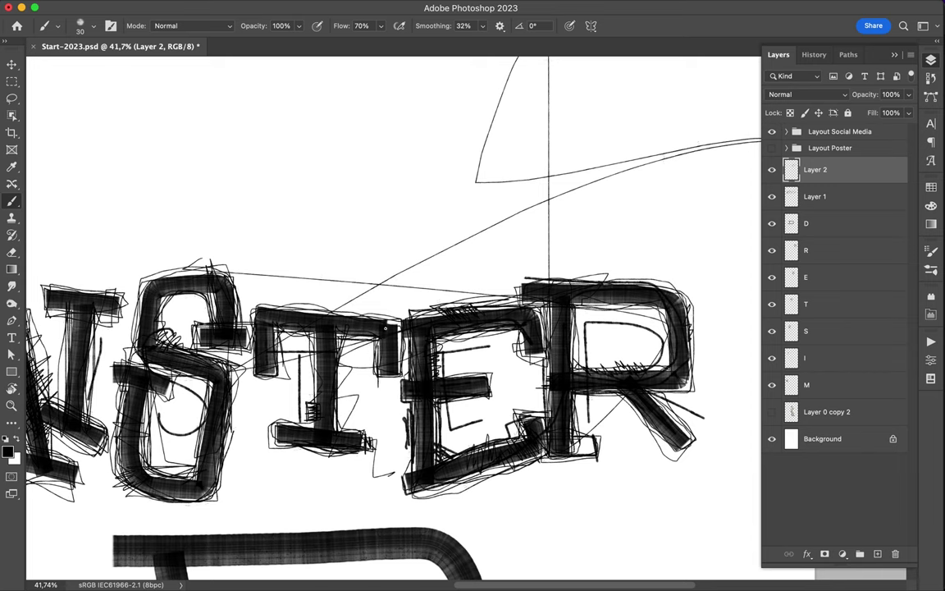
scroll(83, 325, left, 5)
drag(266, 462, 397, 451)
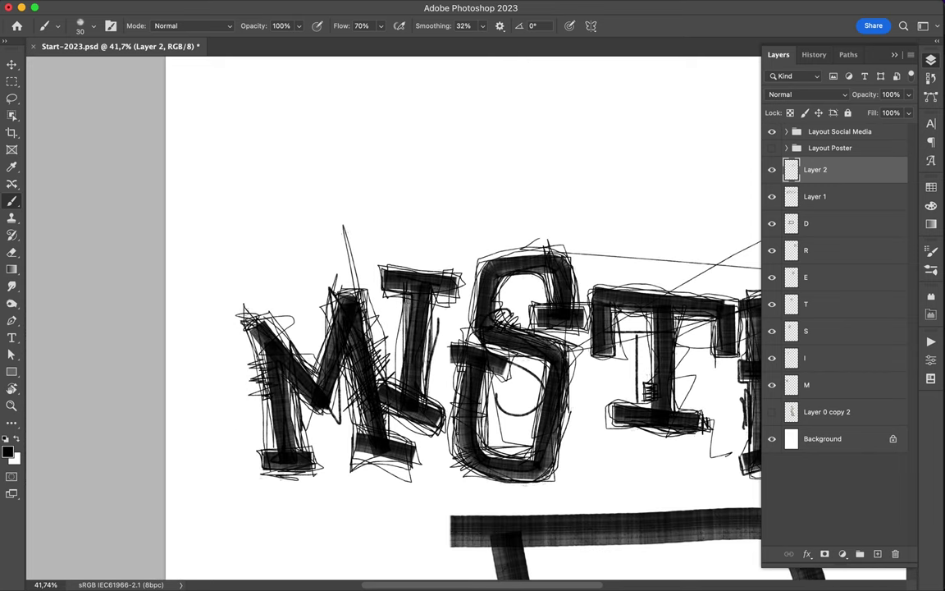
drag(439, 506, 484, 472)
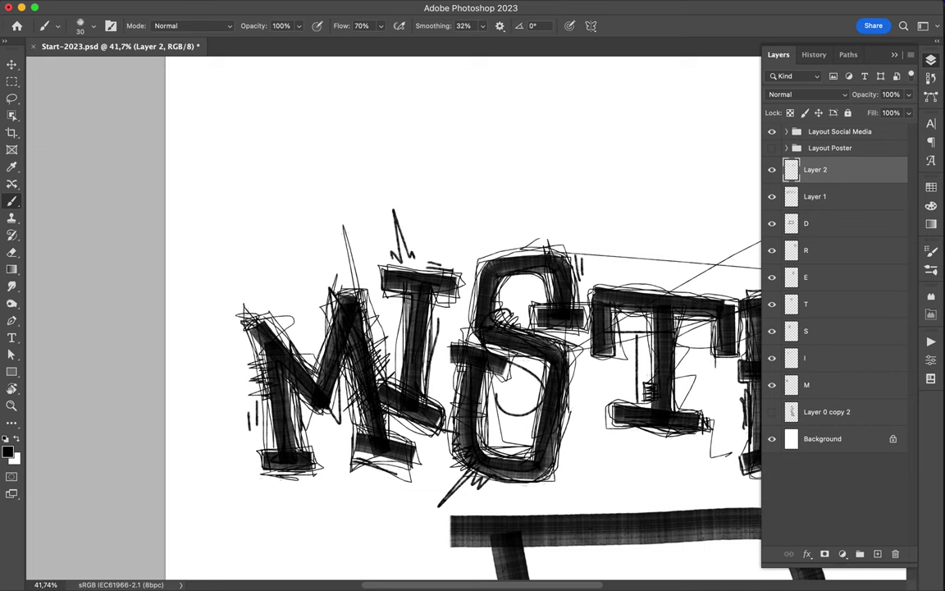
scroll(572, 418, right, 4)
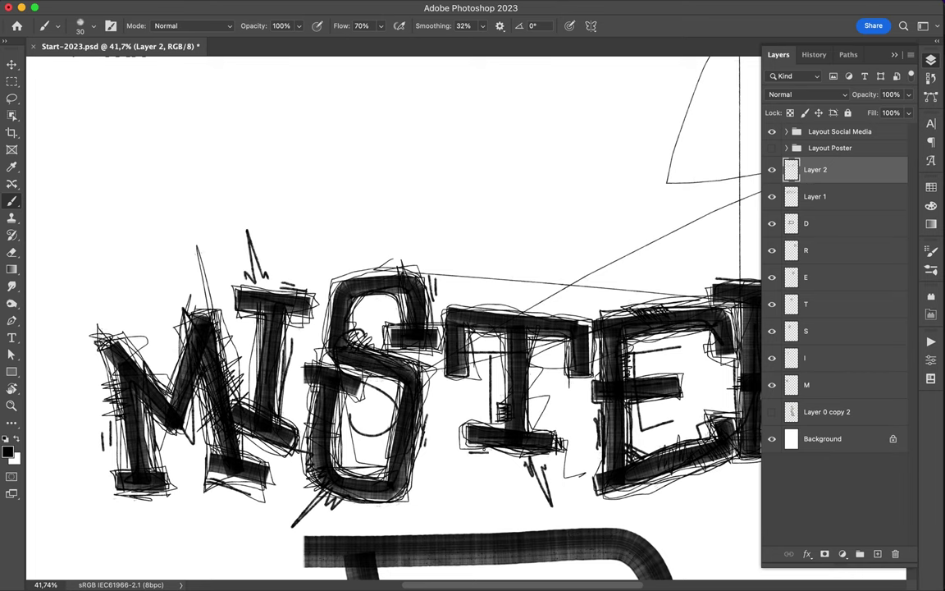
scroll(525, 302, right, 4)
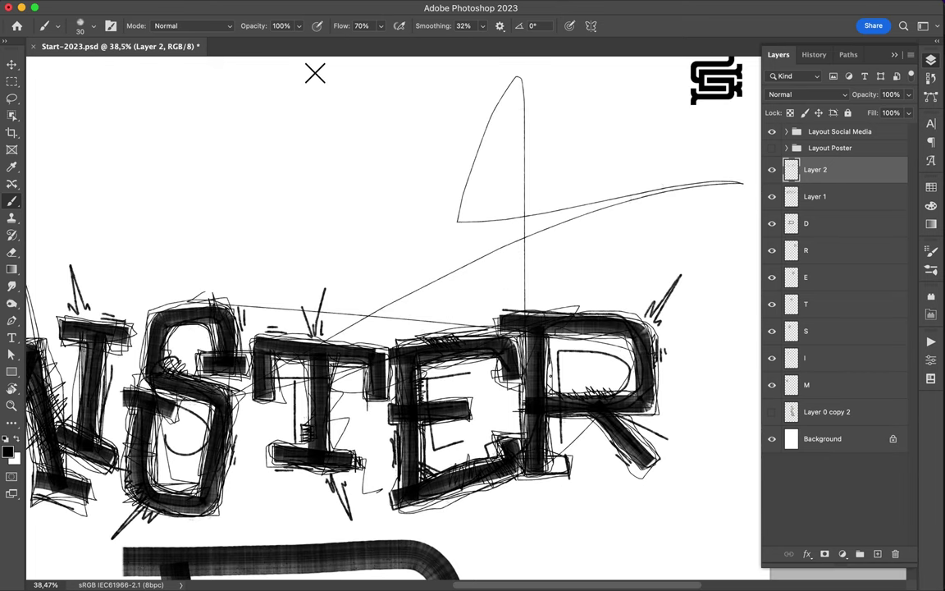
scroll(340, 334, left, 4)
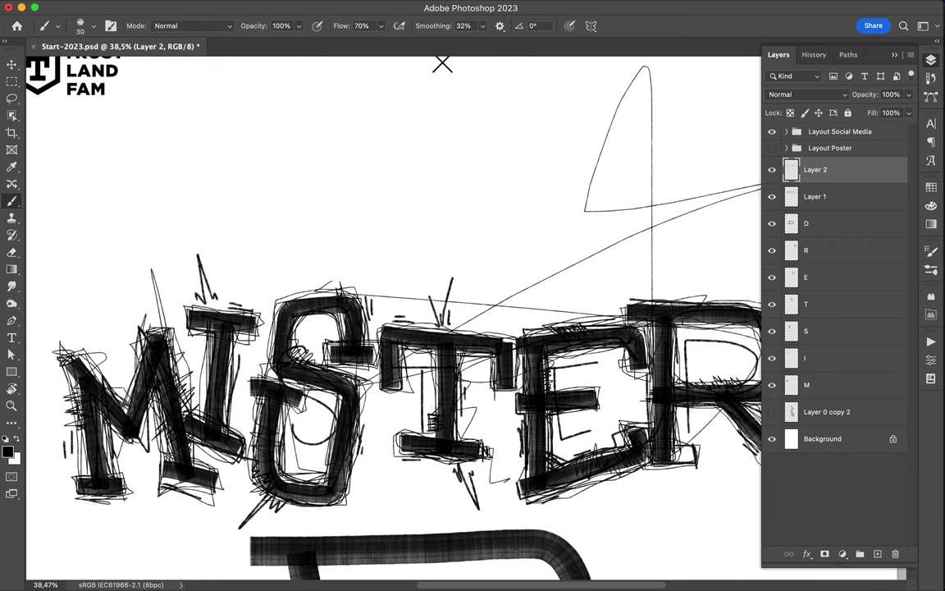
key(ctrl+shift+alt+n)
click(93, 25)
scroll(92, 246, up, 10)
click(93, 228)
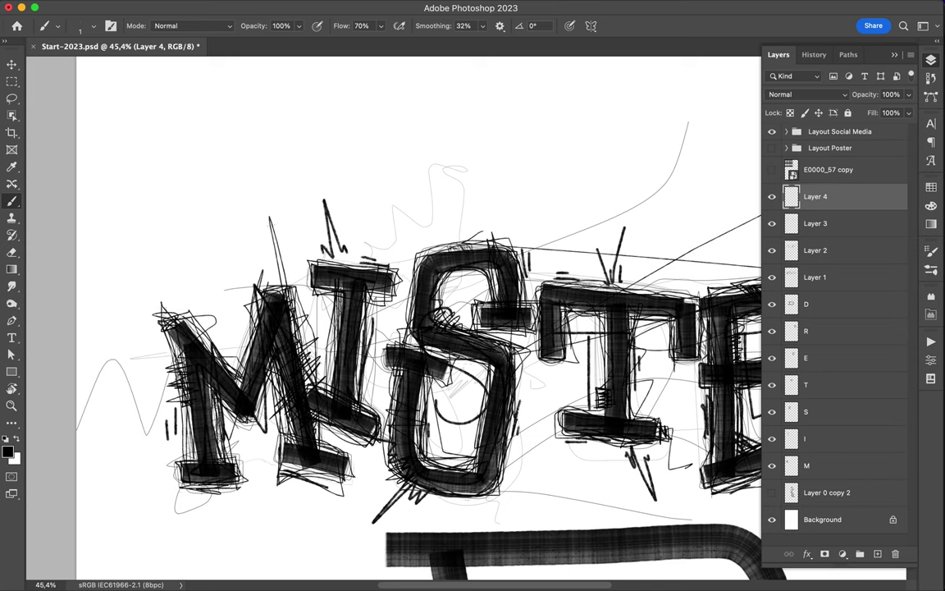
scroll(338, 338, up, 5)
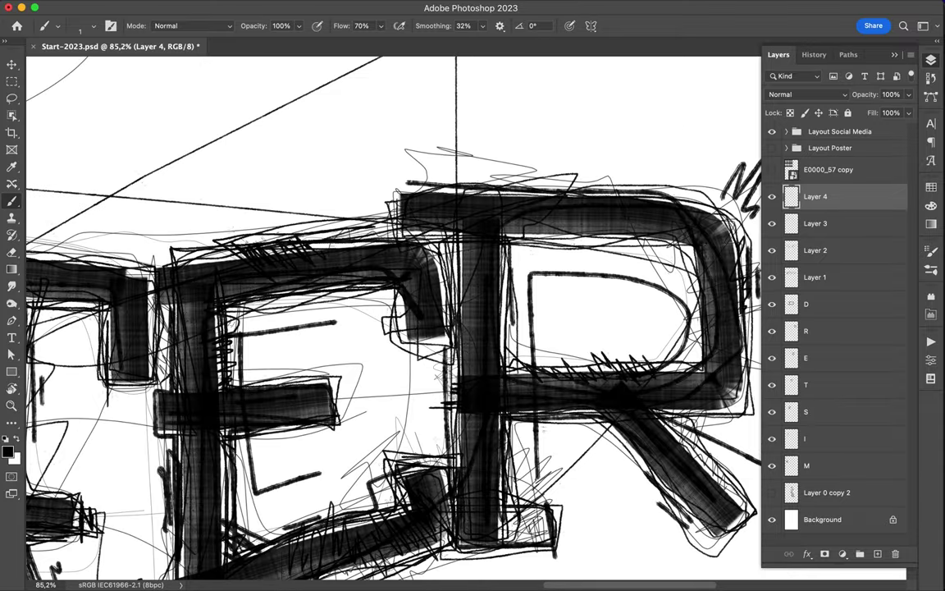
drag(519, 215, 617, 280)
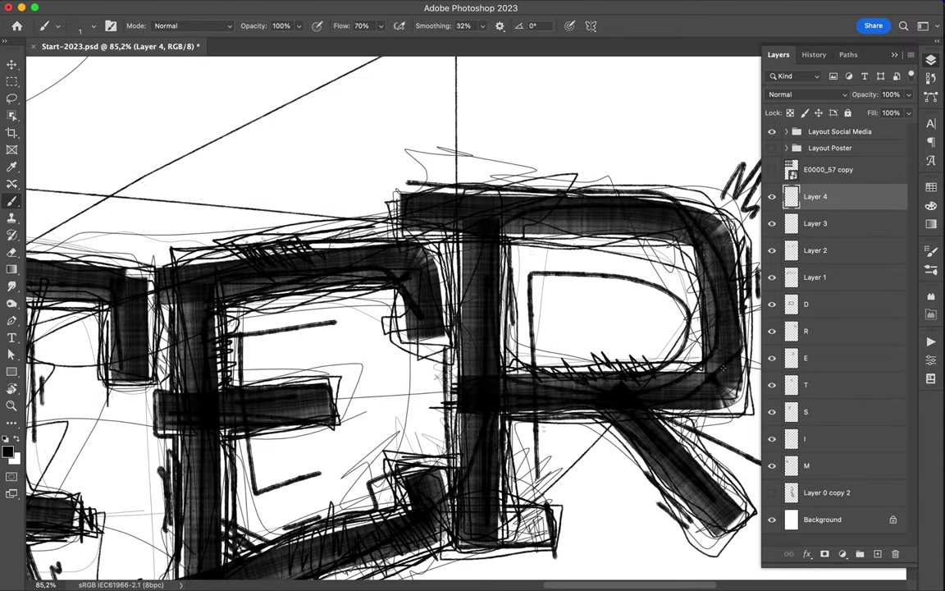
scroll(443, 365, down, 3)
scroll(447, 362, down, 3)
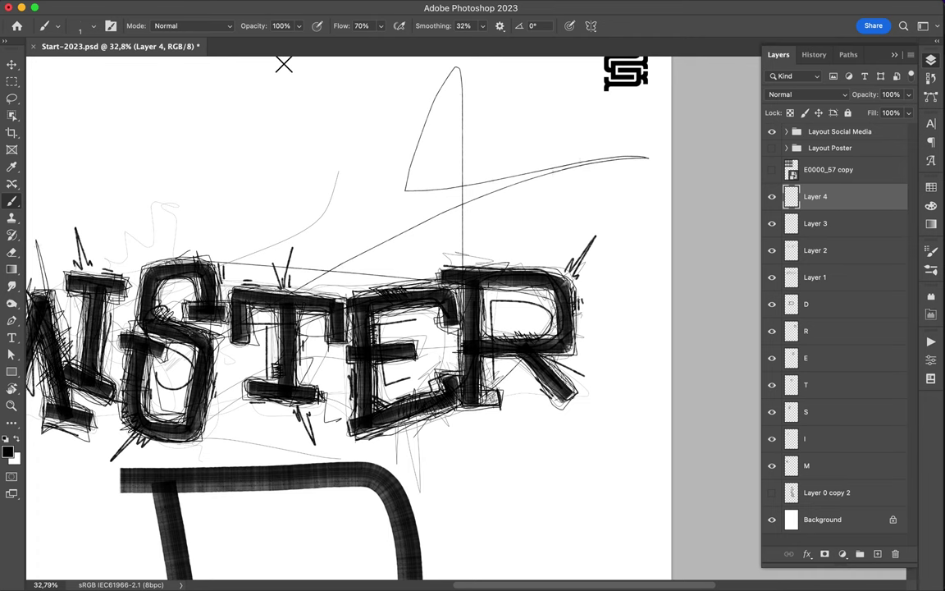
scroll(199, 326, up, 4)
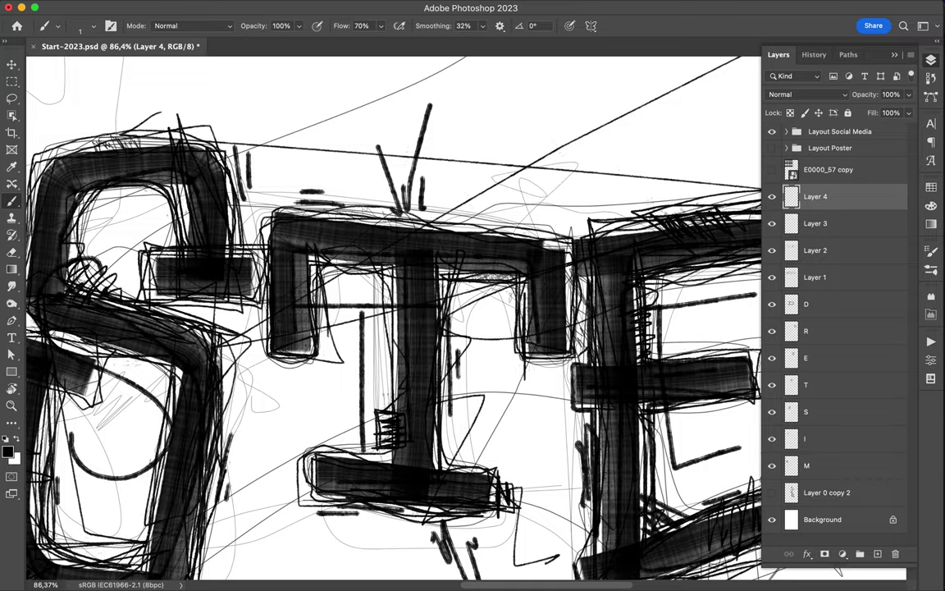
scroll(728, 320, down, 4)
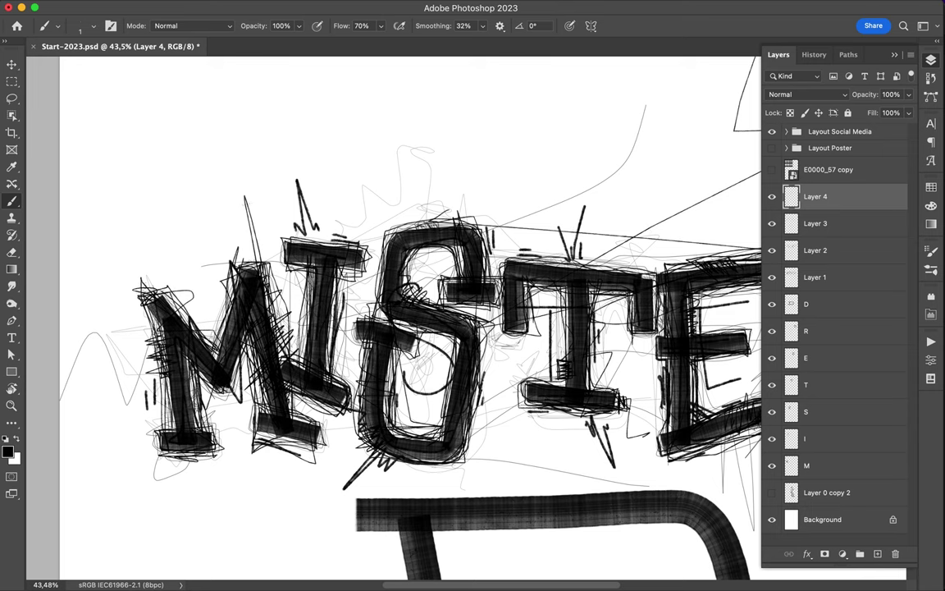
scroll(448, 304, right, 3)
scroll(393, 303, right, 4)
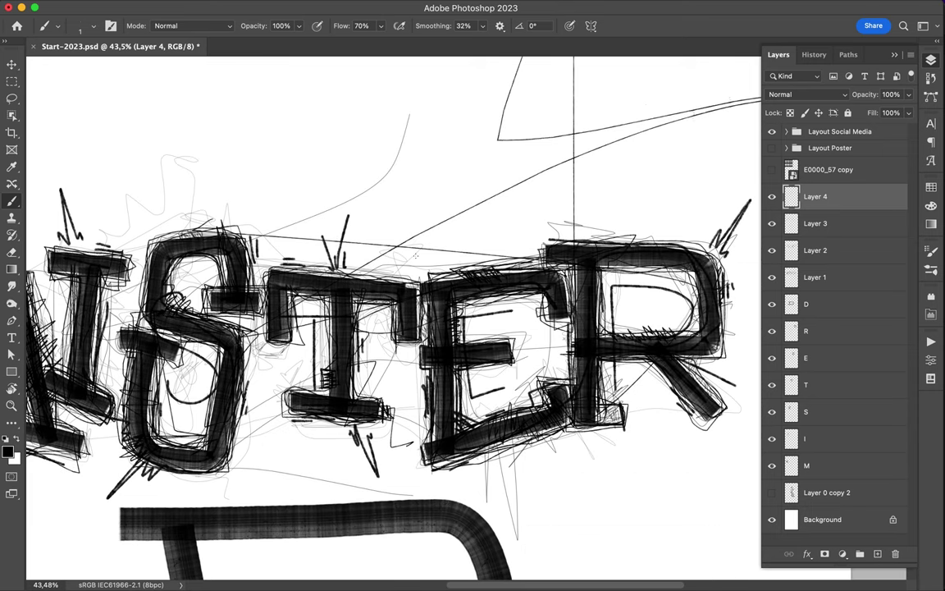
scroll(443, 312, right, 3)
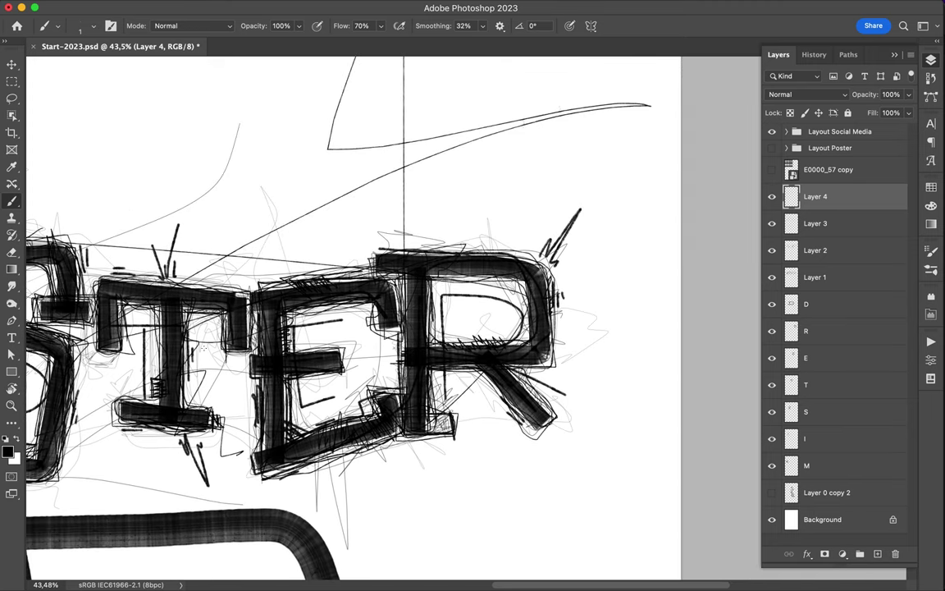
scroll(202, 348, down, 3)
scroll(400, 263, up, 2)
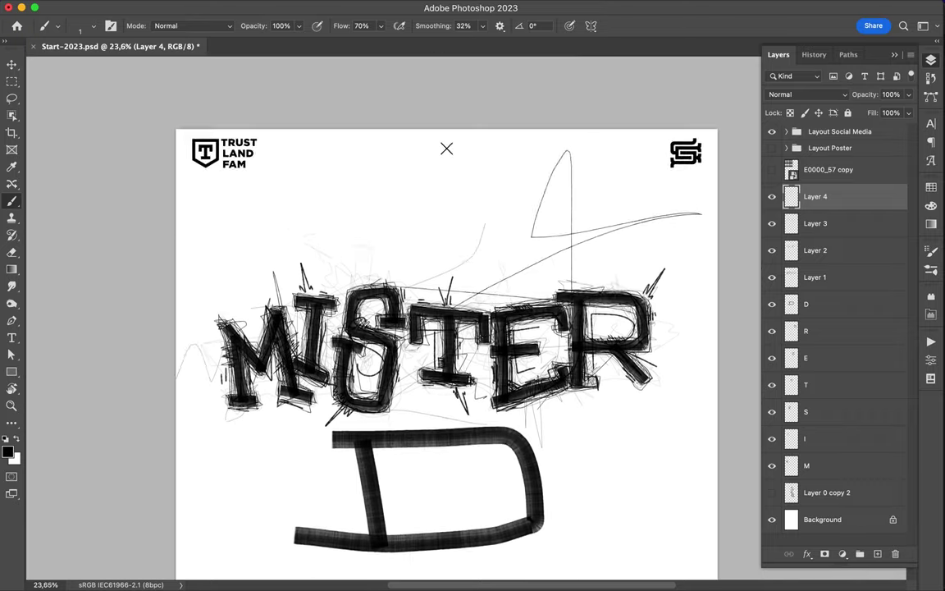
click(771, 492)
Step: Paint a black patch over the statue's groin and add a Hue/Saturation adjustment
key(b)
click(94, 27)
scroll(94, 287, down, 10)
click(94, 234)
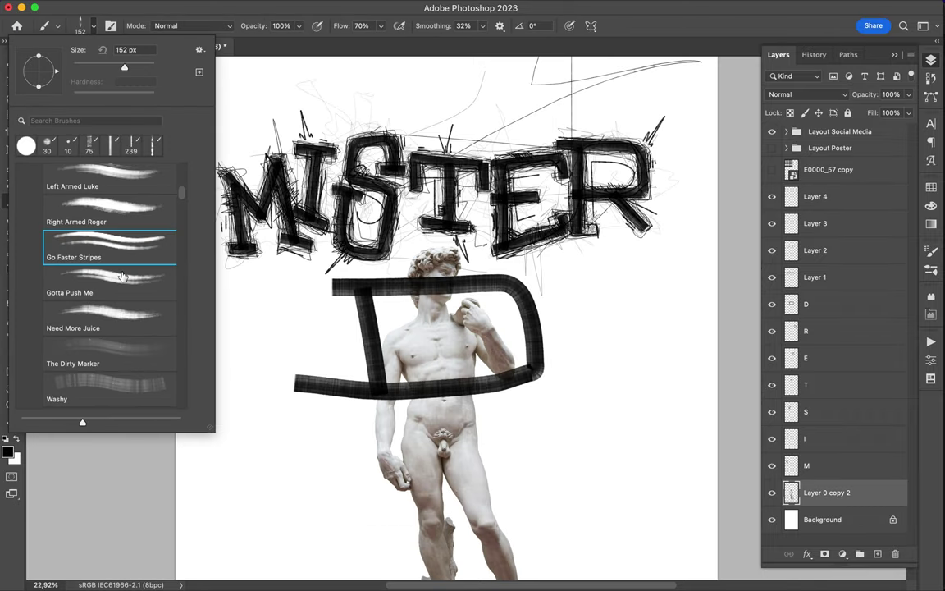
drag(439, 426, 447, 459)
key(v)
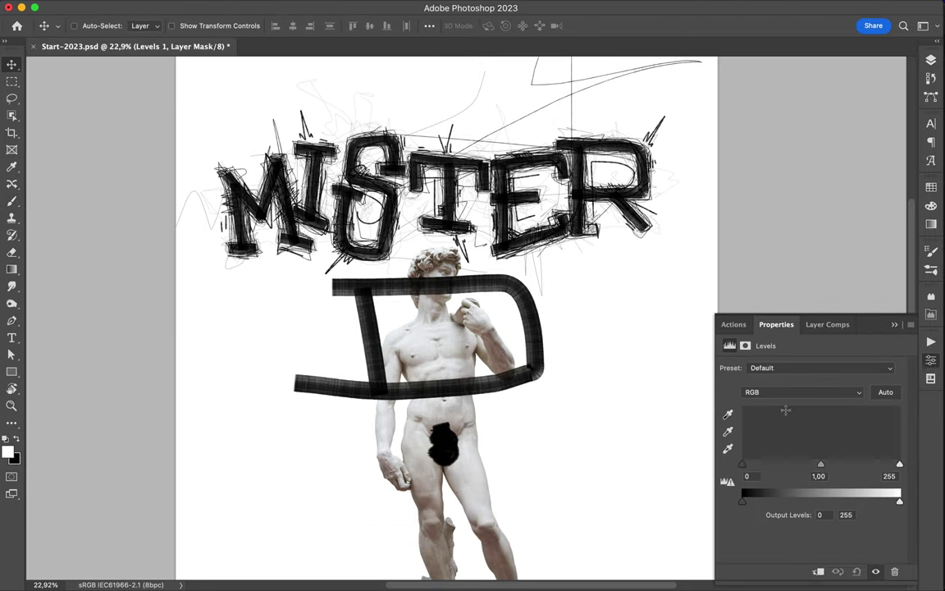
click(870, 406)
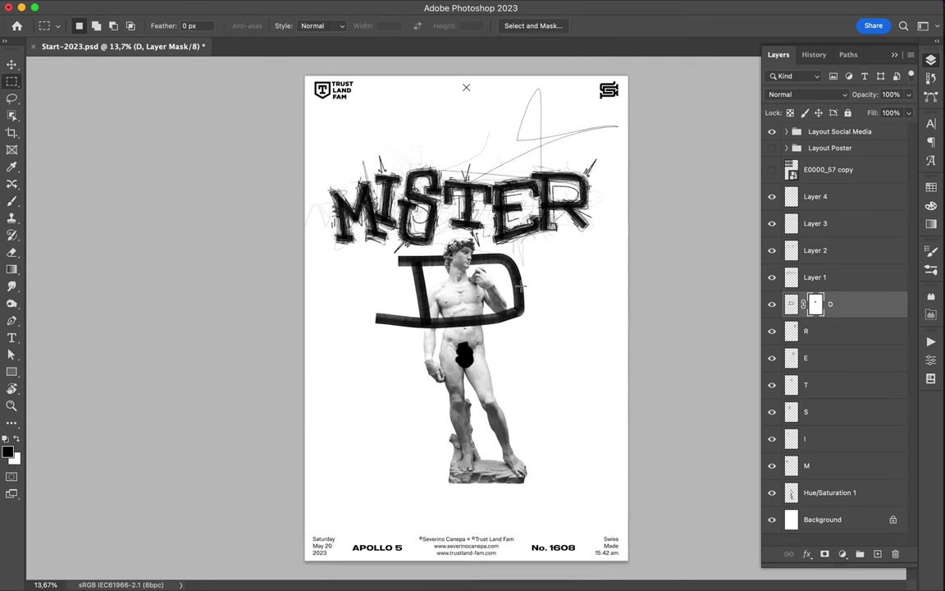
Step: Lasso the statue's base onto its own layer and rotate the fragment a quarter turn
key(l)
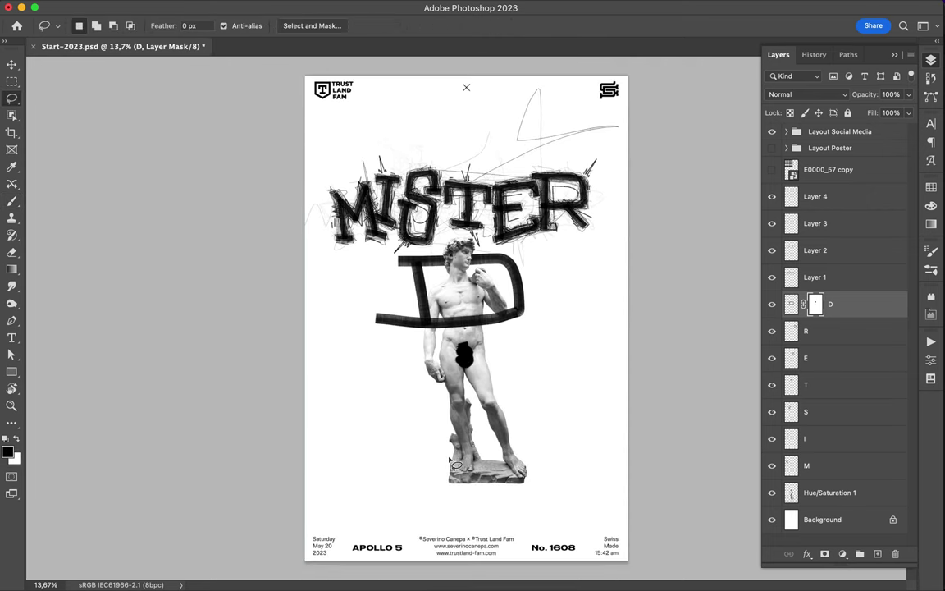
drag(495, 458, 444, 456)
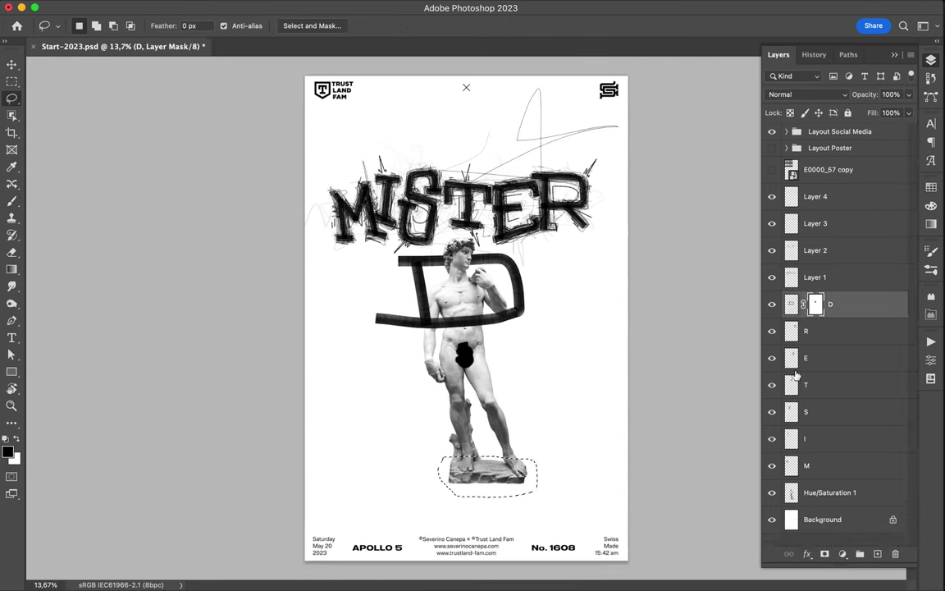
key(ctrl+j)
key(ctrl+t)
drag(349, 439, 427, 415)
key(Return)
Step: Duplicate the stone fragment around the statue, enlarging copies to about 120%
key(ctrl+alt+t)
drag(544, 370, 597, 482)
key(ctrl+alt+t)
mouse_move(548, 395)
mouse_down()
mouse_move(544, 304)
mouse_move(615, 305)
mouse_move(338, 361)
mouse_move(404, 381)
mouse_up()
key(ctrl+alt+t)
key(ctrl+alt+t)
drag(390, 425, 399, 406)
key(Return)
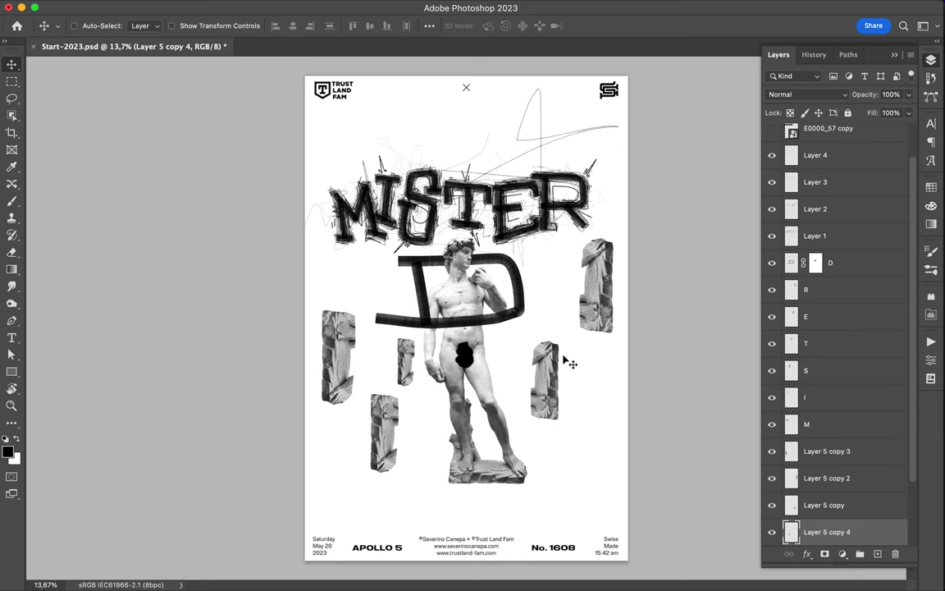
ctrl+click(596, 312)
key(ctrl+t)
drag(580, 333, 574, 349)
key(Return)
Step: Show the checker pattern layer and send it behind the artwork
scroll(471, 312, up, 2)
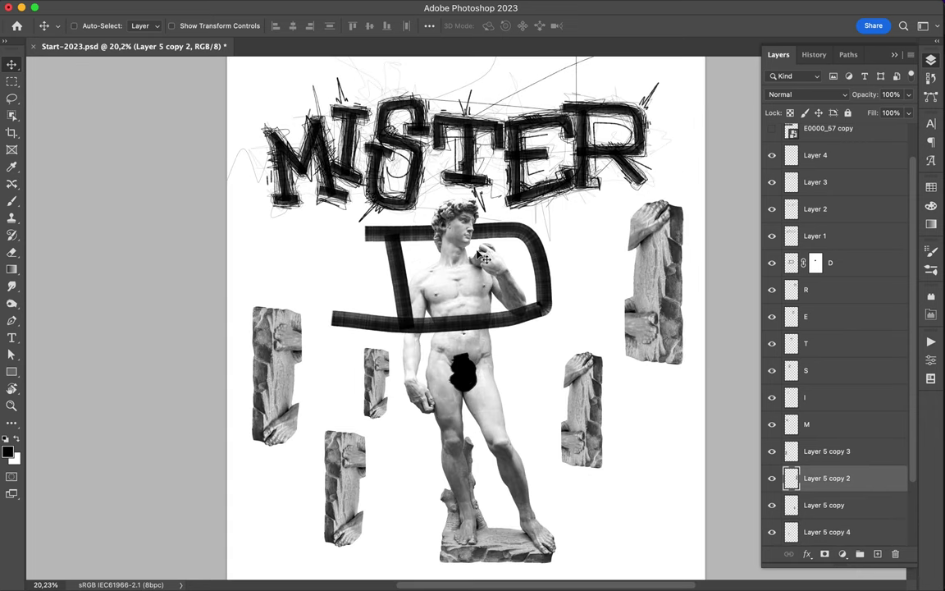
click(829, 128)
click(771, 128)
key(ctrl+shift+bracketleft)
key(l)
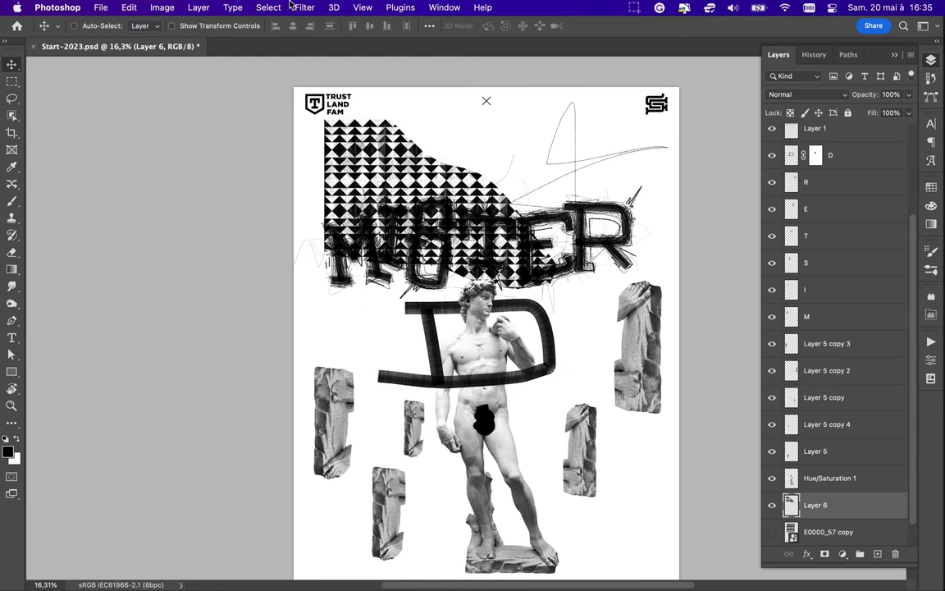
Step: Warp the checker pattern in Liquify with Bloat, Pucker and Forward Warp
key(ctrl+shift+x)
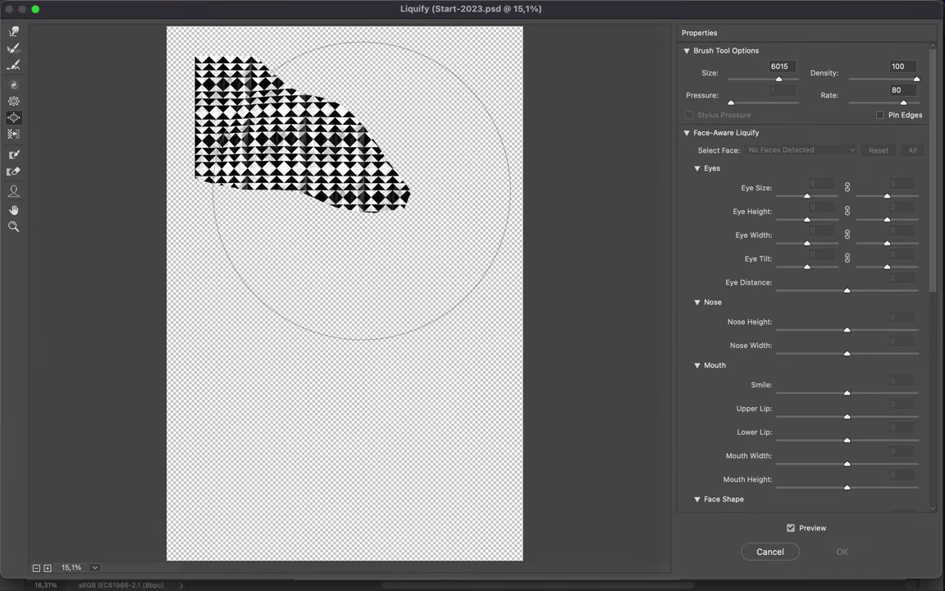
drag(359, 211, 369, 243)
mouse_move(275, 168)
mouse_down()
mouse_move(328, 92)
mouse_move(386, 53)
mouse_move(485, 115)
mouse_move(611, 126)
mouse_up()
key(s)
mouse_move(261, 169)
mouse_down()
mouse_move(271, 205)
mouse_move(468, 253)
mouse_move(468, 232)
mouse_up()
key(w)
key(Return)
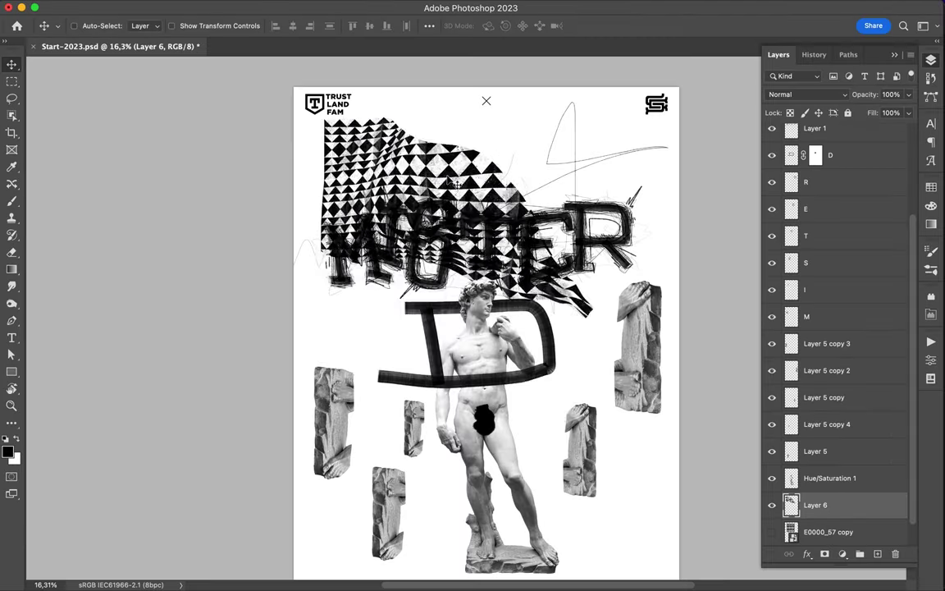
Step: Move the warped pattern down over the statue and show the second pattern layer
drag(392, 203, 581, 379)
key(ctrl+t)
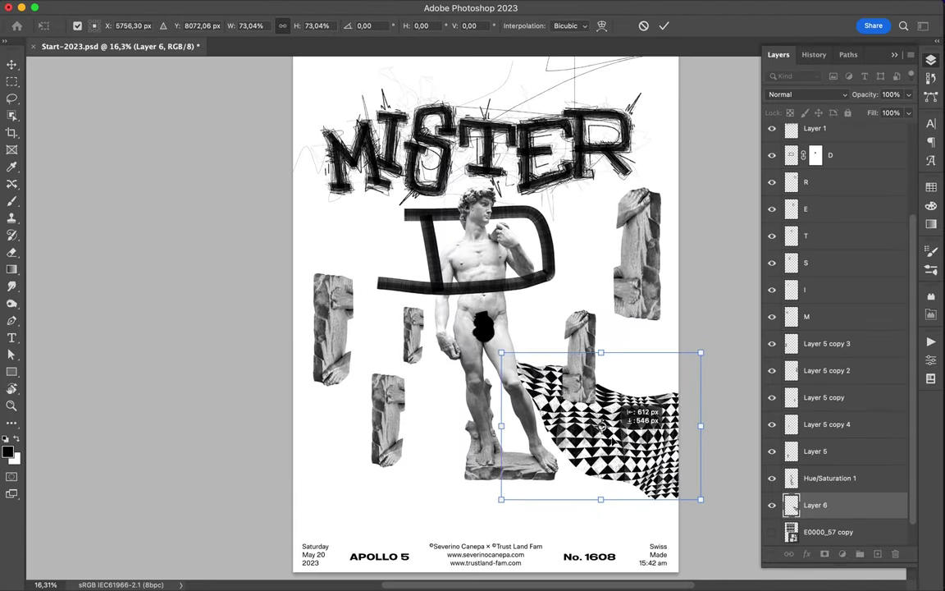
key(Escape)
scroll(837, 472, down, 1)
click(771, 505)
key(l)
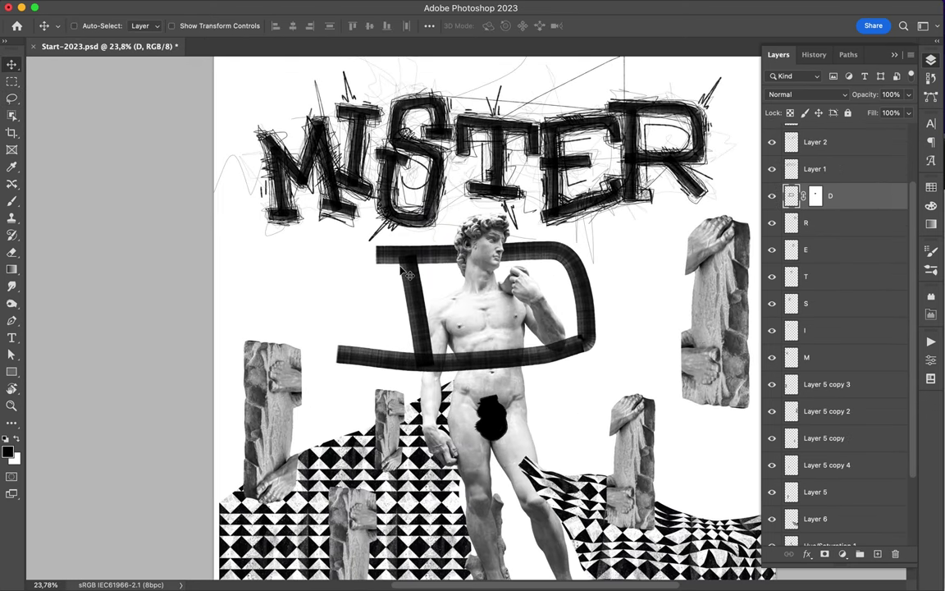
Step: Scribble rough dry-media strokes around the D's top-left, right side and bottom-right corner
key(b)
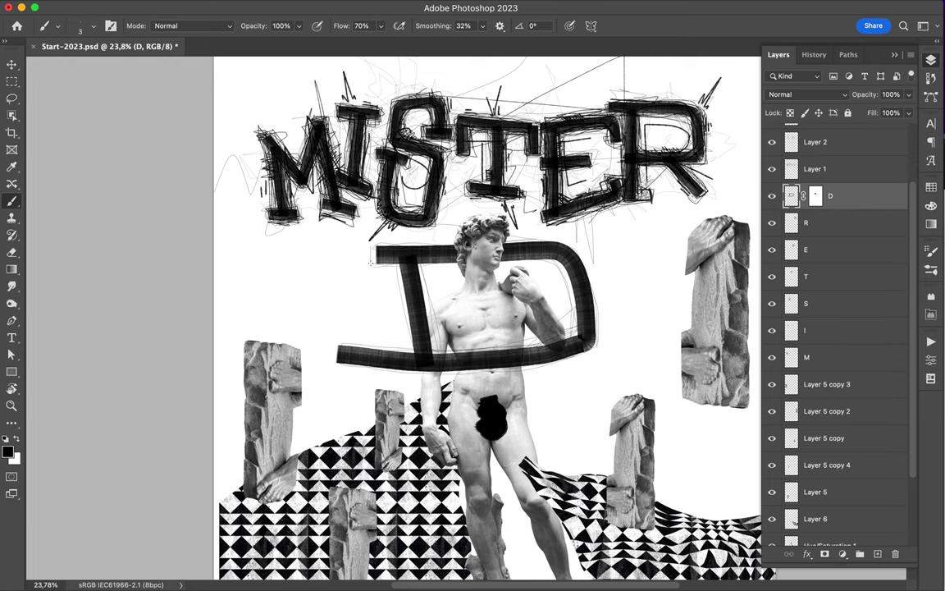
key(ctrl+plus)
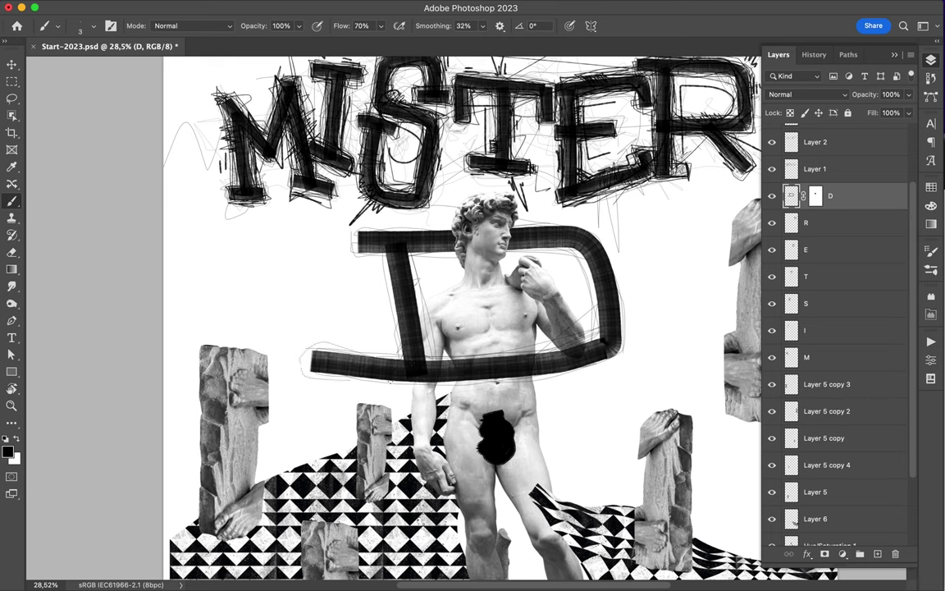
click(51, 25)
scroll(105, 246, down, 3)
click(105, 247)
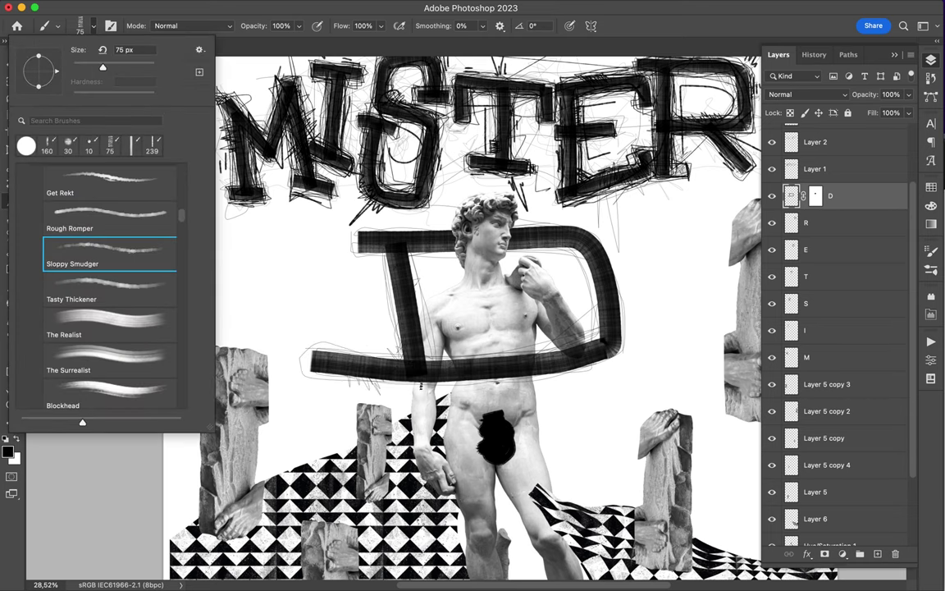
key(Return)
mouse_move(386, 238)
mouse_down()
mouse_move(351, 246)
mouse_move(312, 361)
mouse_move(534, 361)
mouse_up()
mouse_move(378, 220)
mouse_down()
mouse_move(541, 327)
mouse_move(551, 223)
mouse_move(321, 211)
mouse_move(310, 229)
mouse_up()
drag(611, 242, 633, 292)
drag(609, 340, 629, 375)
mouse_move(572, 271)
mouse_down()
mouse_move(375, 259)
mouse_move(344, 325)
mouse_move(509, 310)
mouse_up()
Step: Scribble along the D's bottom, top and sides with a thinner brush
click(57, 26)
double_click(102, 225)
mouse_move(270, 308)
mouse_down()
mouse_move(389, 346)
mouse_move(546, 328)
mouse_move(385, 315)
mouse_up()
mouse_move(538, 300)
mouse_down()
mouse_move(386, 227)
mouse_move(345, 227)
mouse_move(557, 237)
mouse_move(492, 338)
mouse_up()
click(90, 33)
double_click(102, 236)
click(92, 25)
click(92, 25)
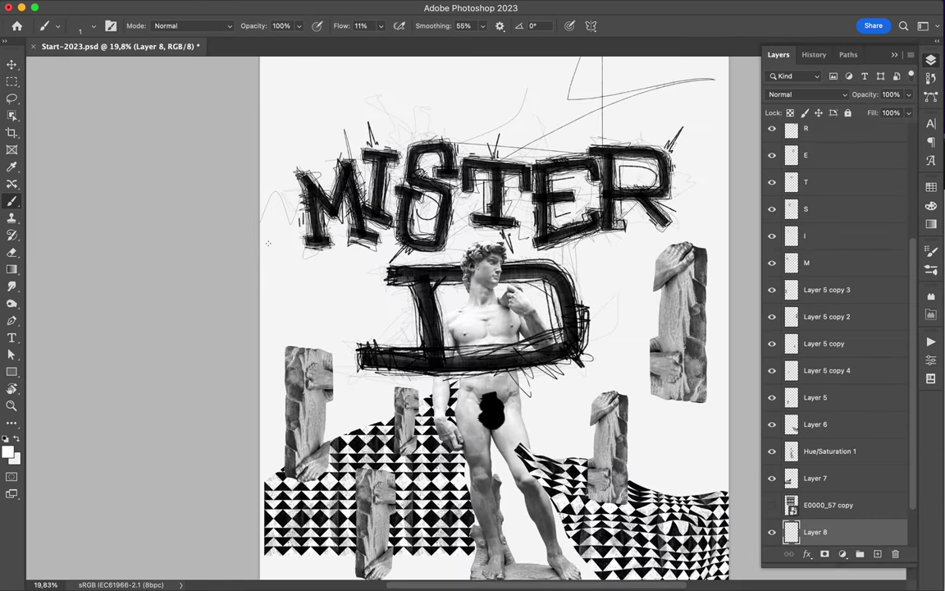
Step: Paint soft white Washy-brush strokes on Layer 8 behind MISTER and below the top-left logo
double_click(101, 184)
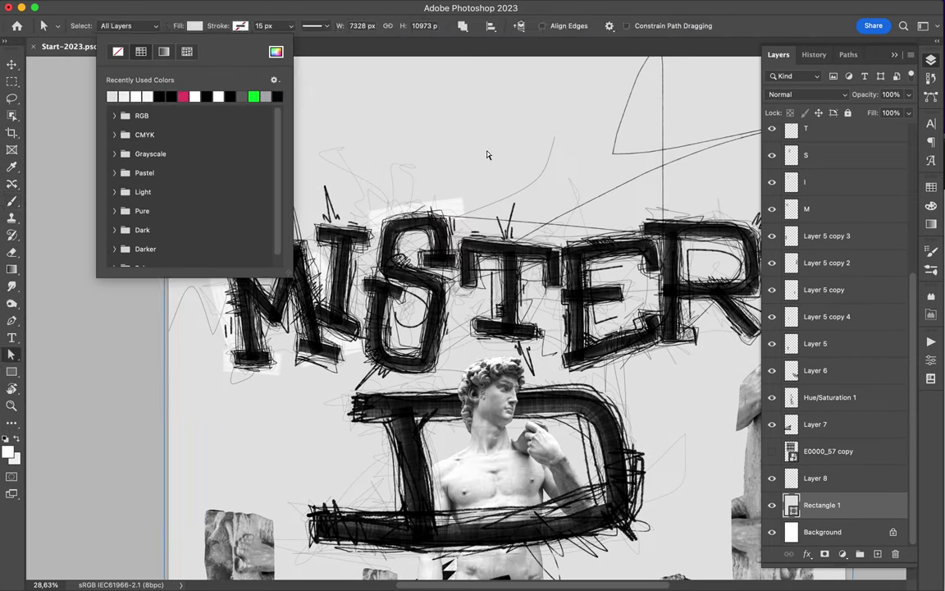
key(b)
click(814, 477)
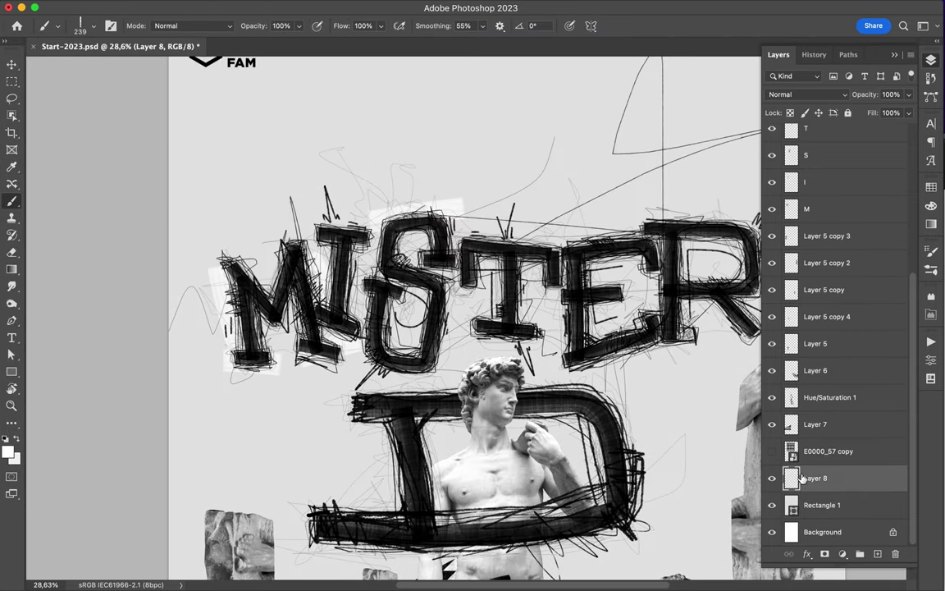
drag(508, 156, 525, 209)
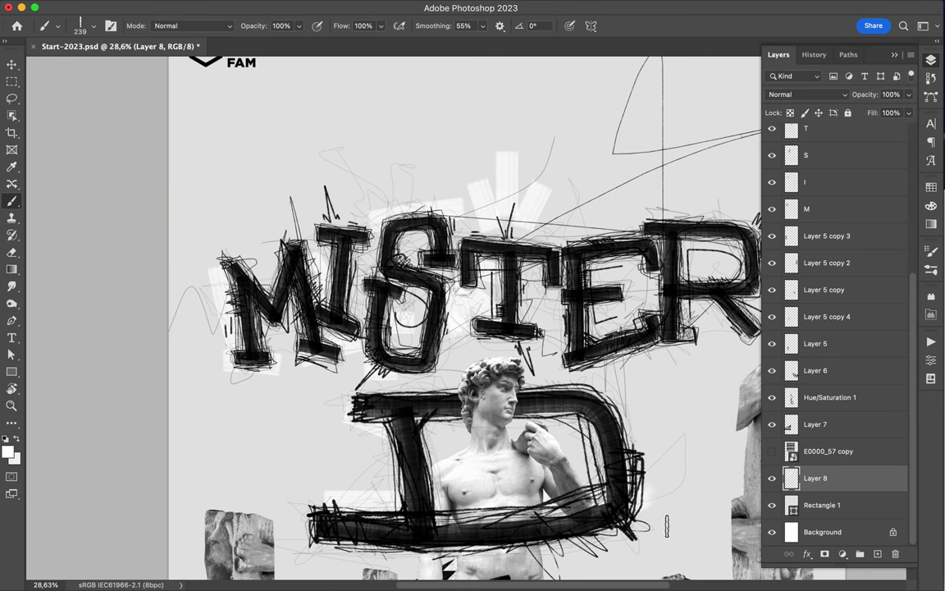
scroll(414, 439, down, 5)
scroll(415, 439, up, 4)
scroll(699, 246, up, 4)
scroll(699, 246, right, 3)
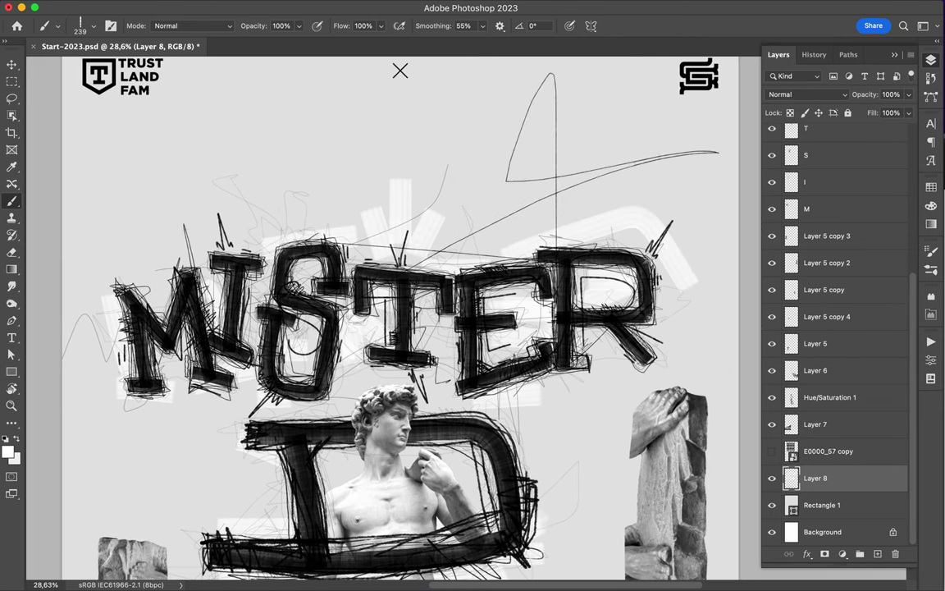
scroll(594, 149, down, 5)
key(cmd+0)
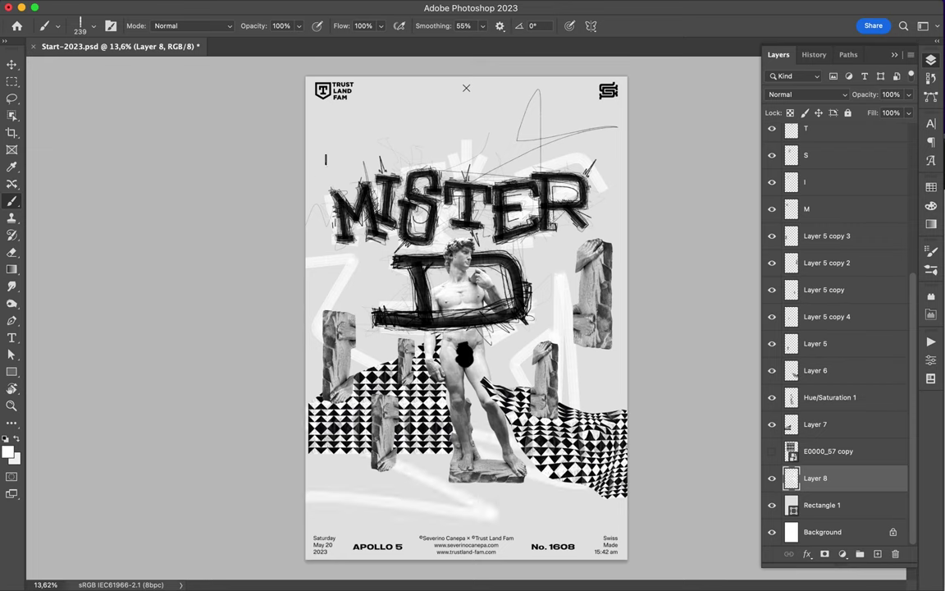
mouse_move(349, 160)
mouse_down()
mouse_move(378, 106)
mouse_move(380, 160)
mouse_up()
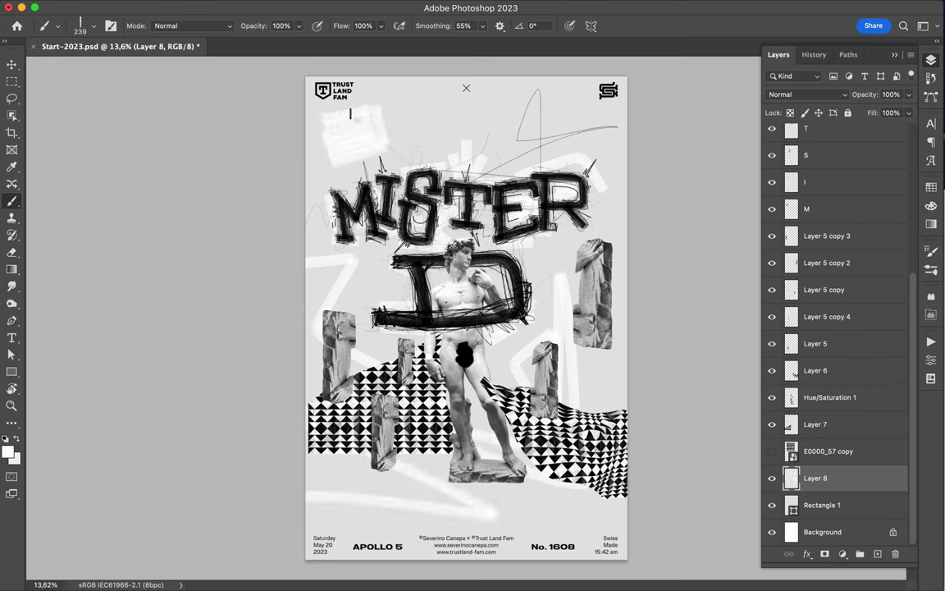
Step: Add new layers with more strokes in a 3 px brush, then save the poster
key(ctrl+shift+alt+n)
mouse_move(449, 455)
mouse_down()
mouse_move(474, 404)
mouse_move(492, 472)
mouse_move(507, 410)
mouse_move(525, 463)
mouse_move(515, 402)
mouse_move(460, 416)
mouse_move(496, 443)
mouse_up()
right_click(49, 137)
double_click(105, 244)
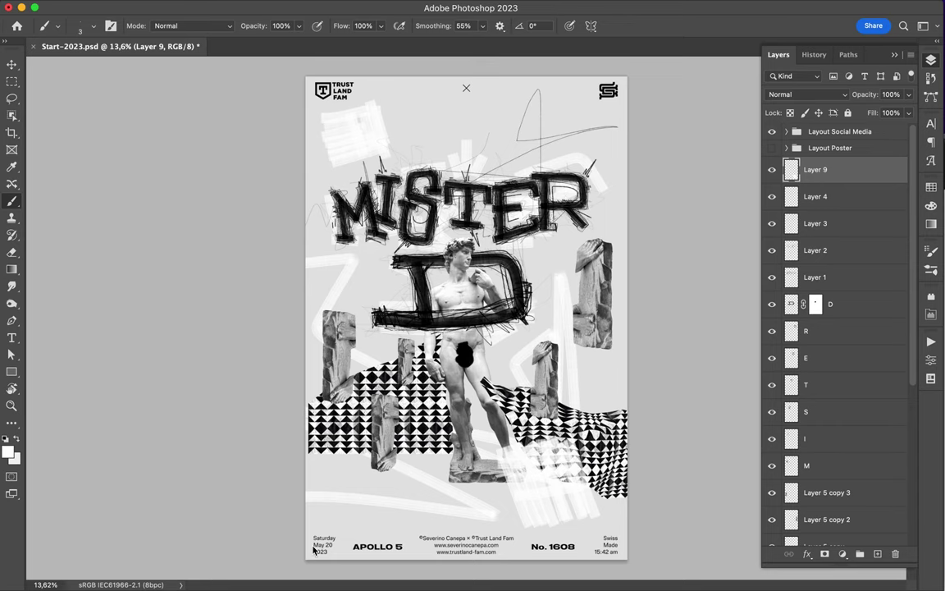
click(878, 555)
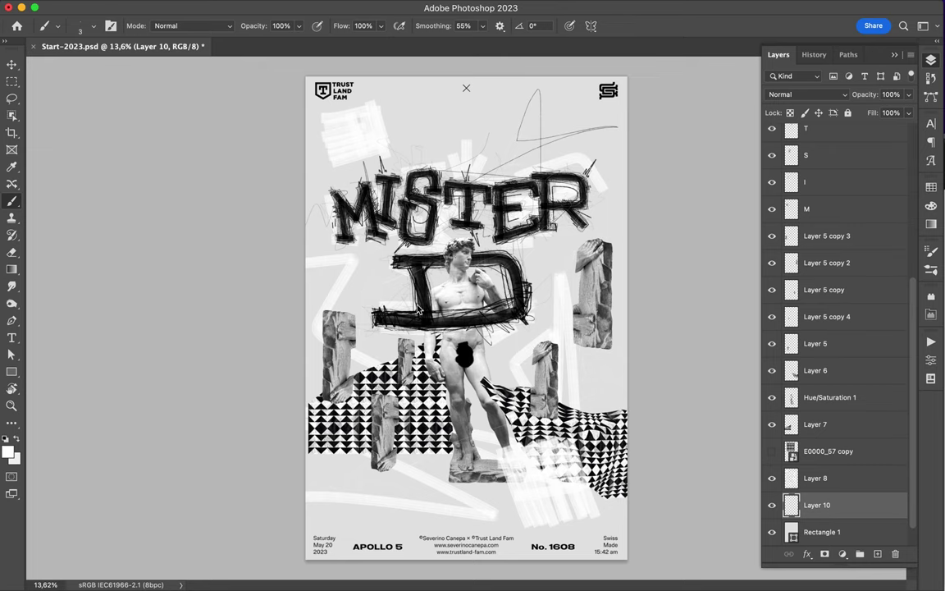
scroll(419, 308, up, 5)
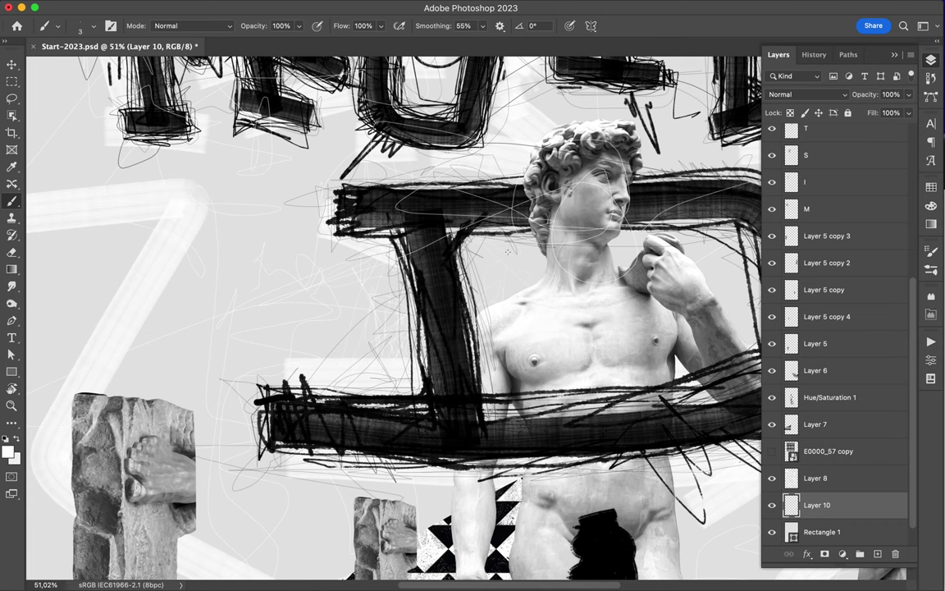
scroll(494, 302, right, 2)
scroll(494, 303, right, 3)
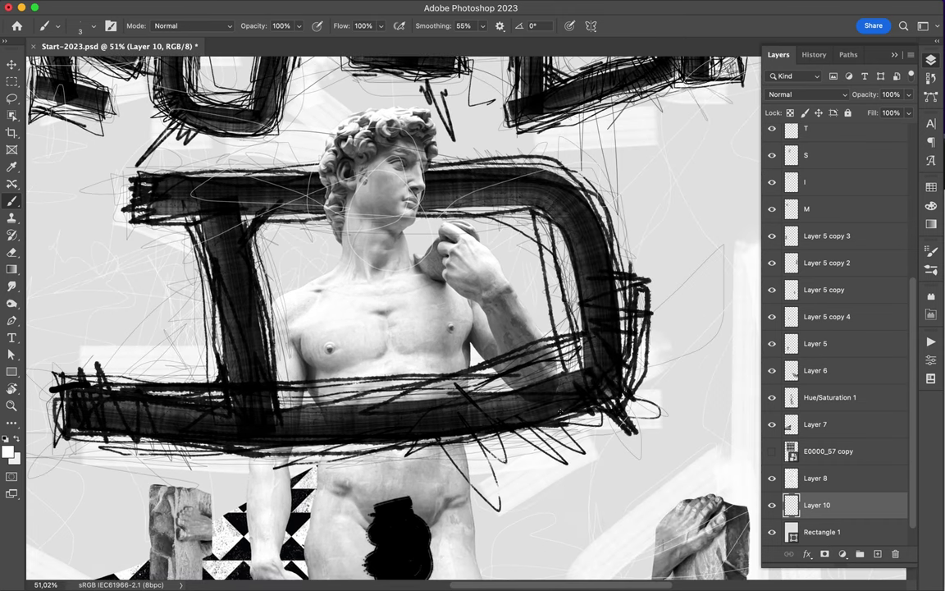
key(ctrl+0)
Step: Cut a checker-pattern shape from the E0000_57 copy layer, then hide the source pattern
key(v)
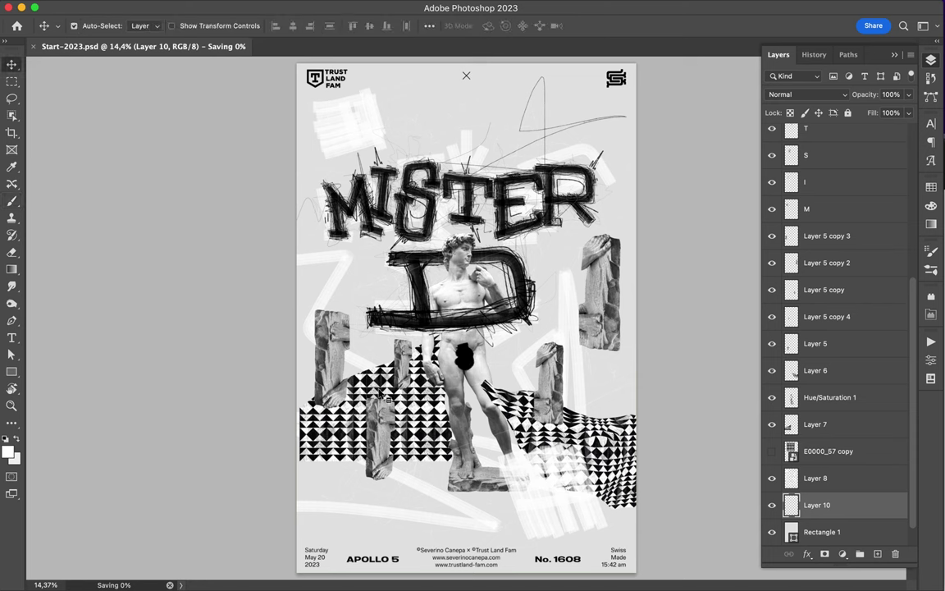
key(ctrl+s)
key(ctrl+shift+alt+e)
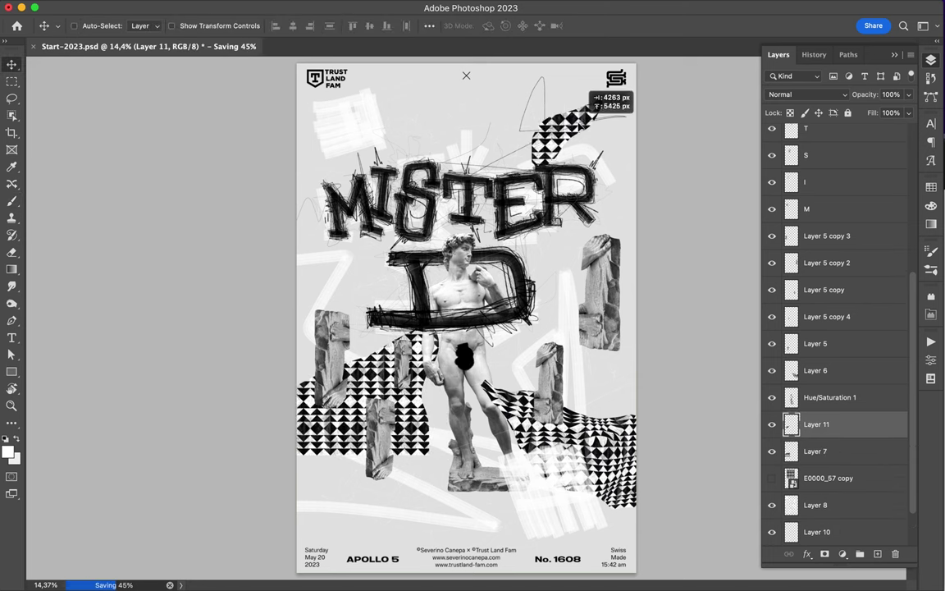
scroll(836, 369, down, 2)
click(771, 424)
key(l)
drag(435, 270, 425, 218)
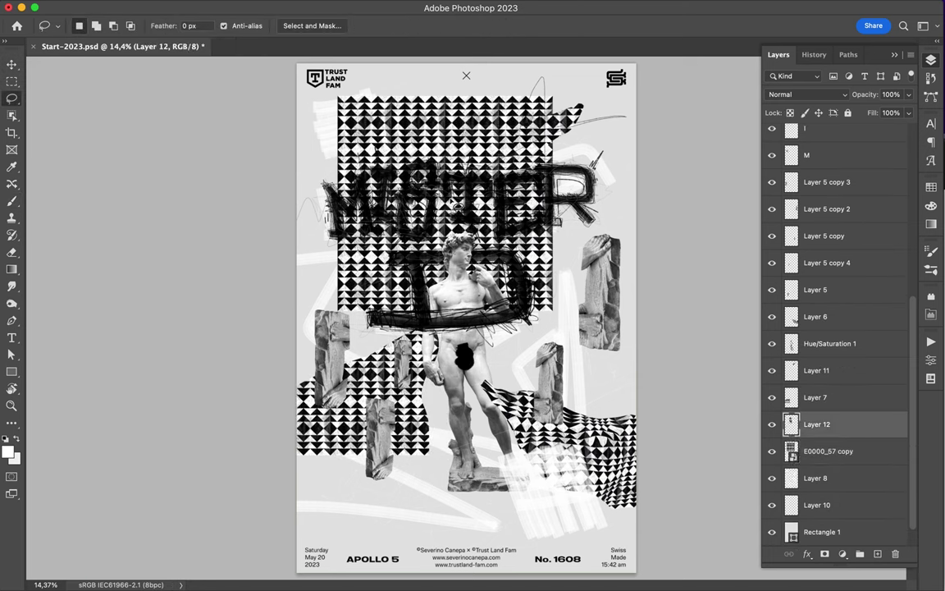
click(828, 424)
key(v)
scroll(345, 250, up, 3)
scroll(846, 186, up, 10)
Step: Scribble a loose black ball left of the D and more loops on Layer 13
key(ctrl+shift+alt+n)
key(b)
key(d)
mouse_move(328, 287)
mouse_down()
mouse_move(320, 263)
mouse_move(372, 264)
mouse_move(316, 254)
mouse_up()
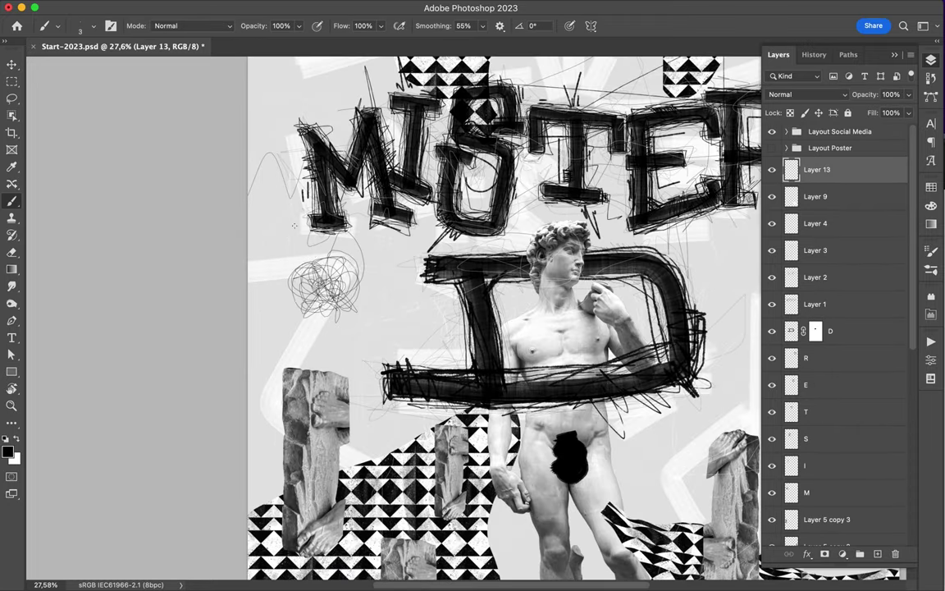
mouse_move(271, 263)
mouse_down()
mouse_move(308, 238)
mouse_move(246, 312)
mouse_move(233, 369)
mouse_up()
Step: Target Layer 14 and add another layer for pink scribbles with the whole poster in view
alt+scroll(234, 369, down, 2)
alt+scroll(250, 447, down, 1)
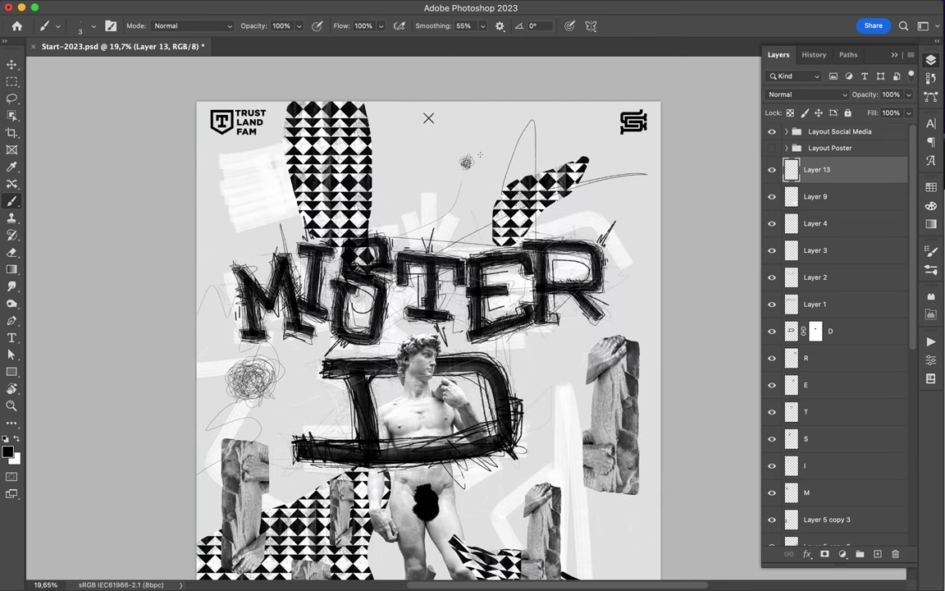
alt+scroll(466, 161, down, 1)
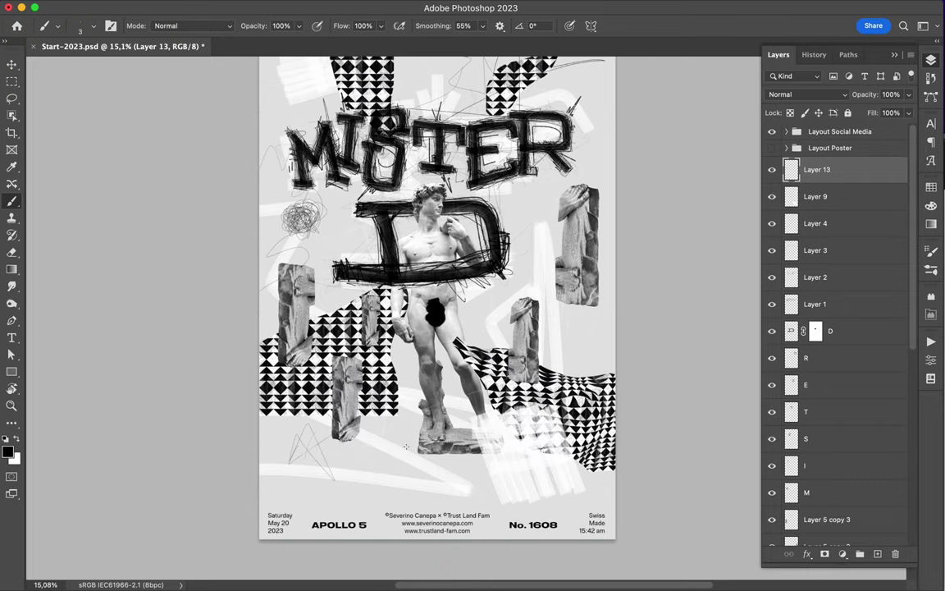
scroll(823, 243, down, 5)
click(817, 452)
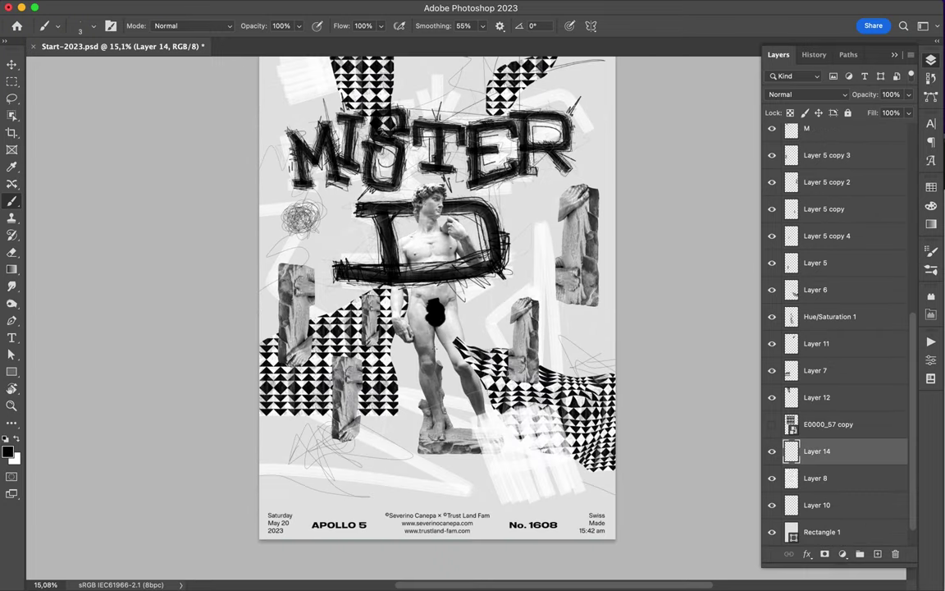
scroll(483, 282, up, 5)
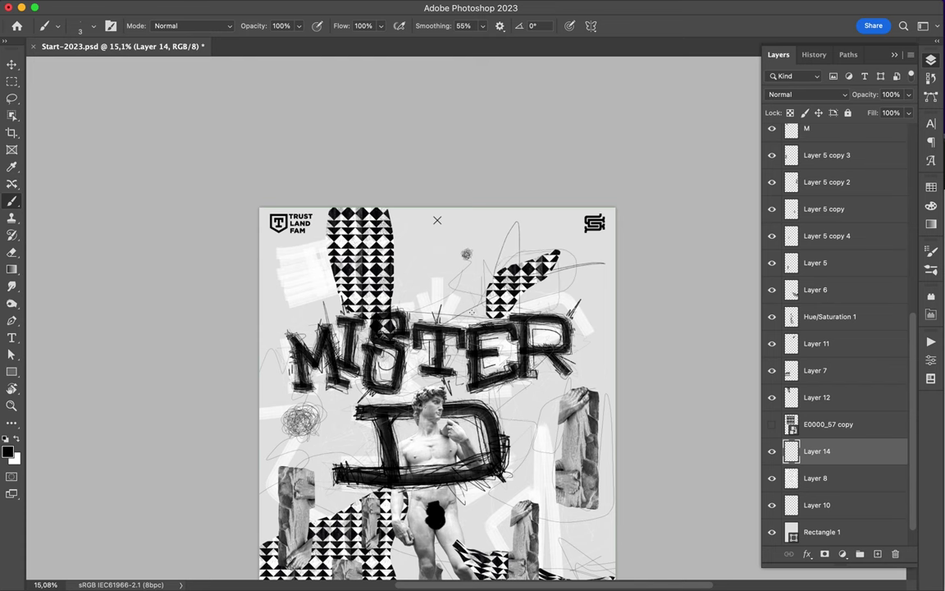
key(ctrl+0)
key(ctrl+shift+alt+n)
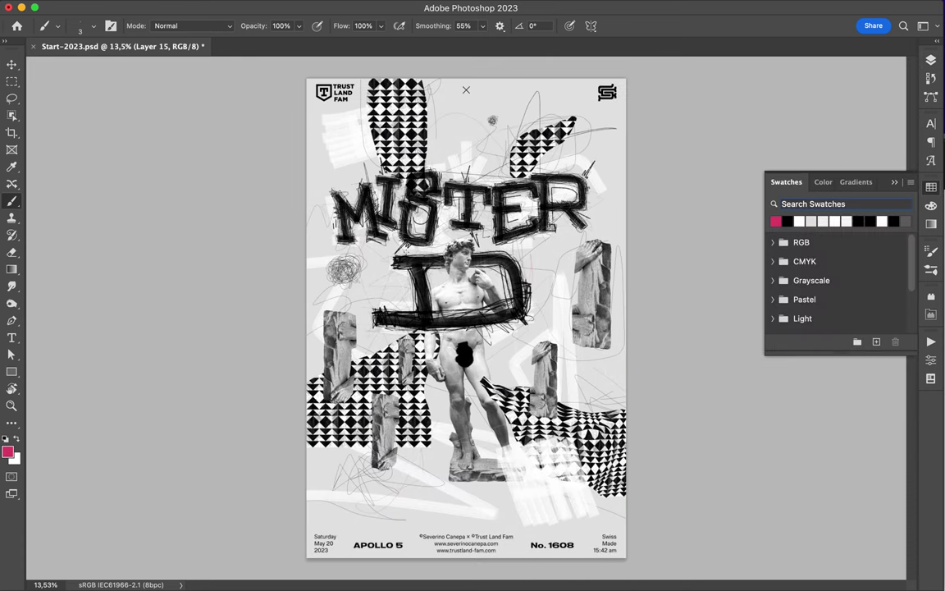
Step: Paint a pink zigzag beside the D, then darken it with a thicker magenta stroke
scroll(410, 253, up, 5)
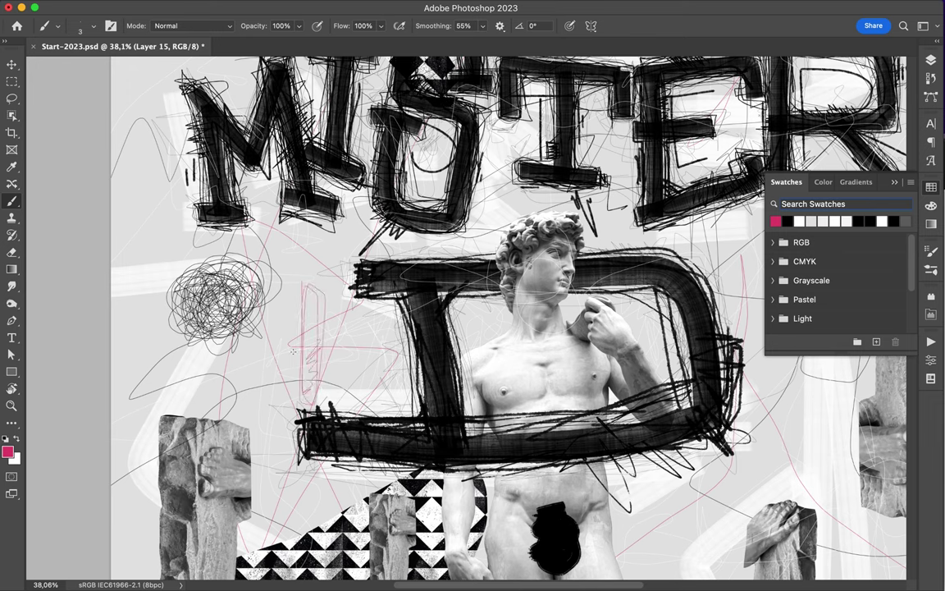
drag(312, 378, 315, 401)
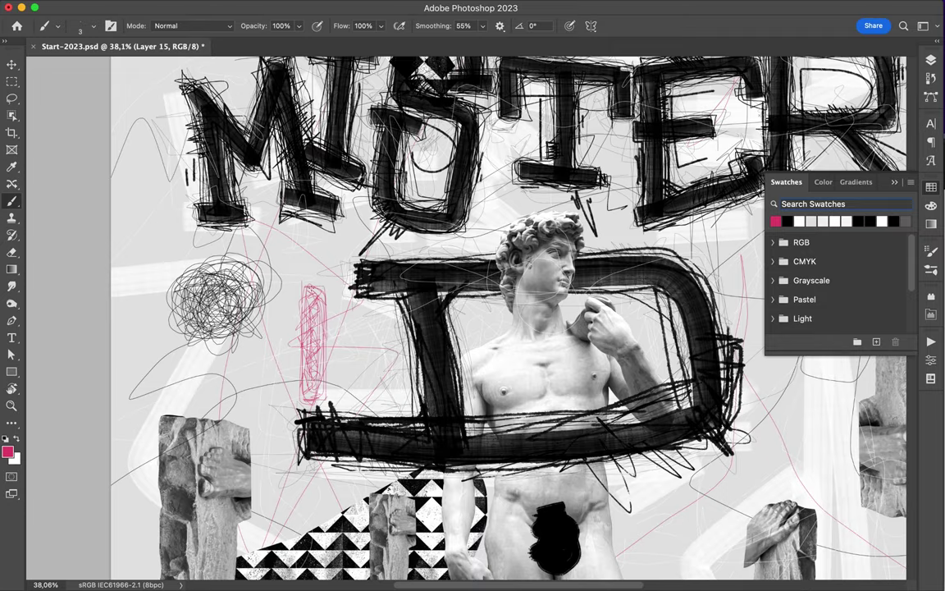
scroll(645, 325, down, 2)
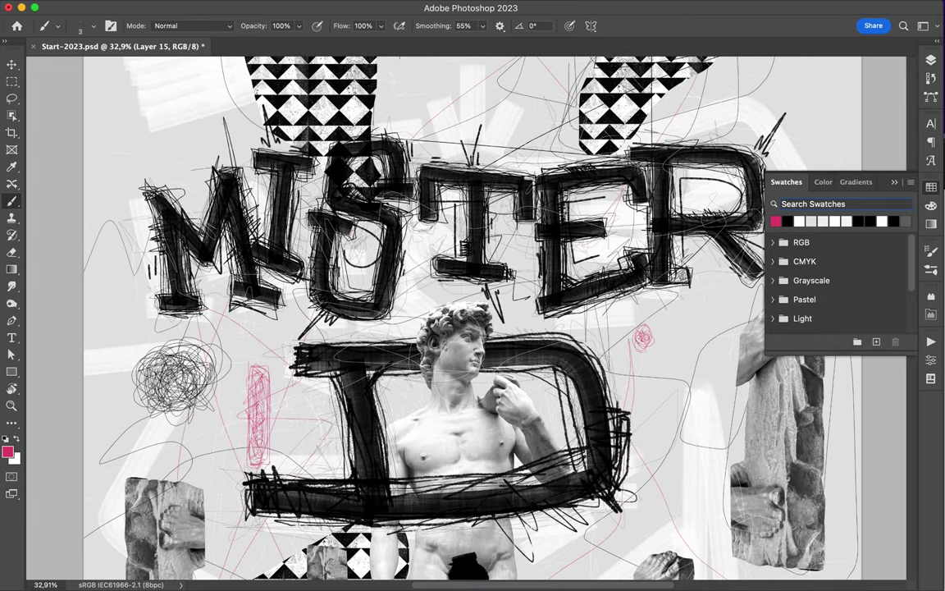
click(90, 26)
scroll(99, 246, down, 3)
click(107, 261)
key(Return)
drag(249, 386, 252, 461)
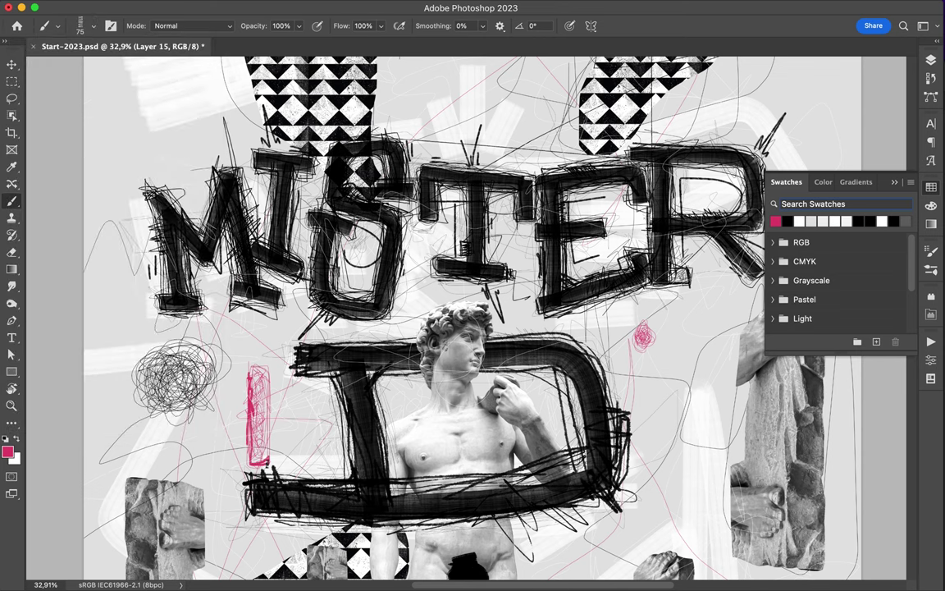
Step: On new Layer 16, scribble magenta lines across the left checker pattern toward the statue's leg
scroll(654, 333, down, 2)
scroll(654, 333, down, 2)
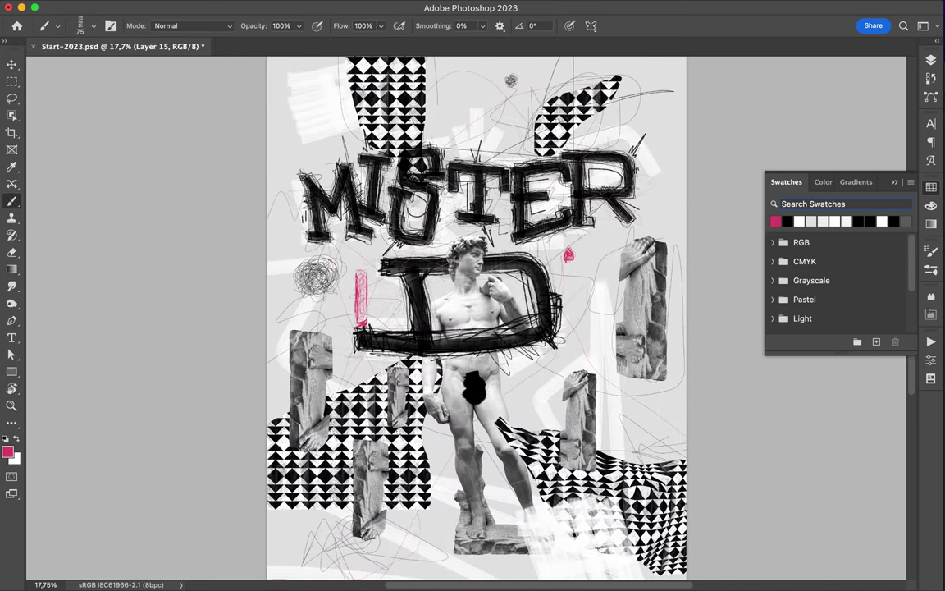
click(932, 61)
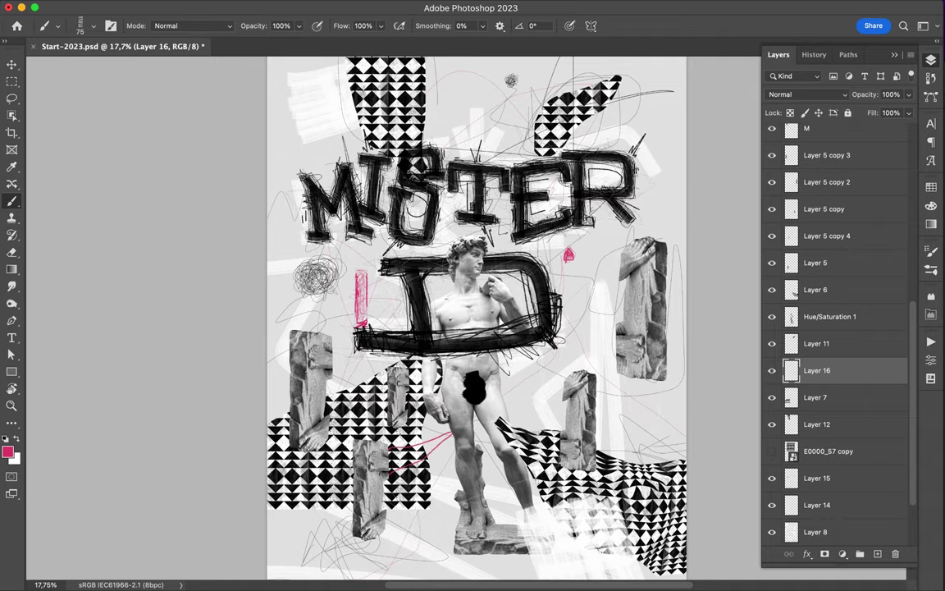
scroll(435, 558, up, 2)
mouse_move(365, 410)
mouse_down()
mouse_move(455, 359)
mouse_move(452, 366)
mouse_up()
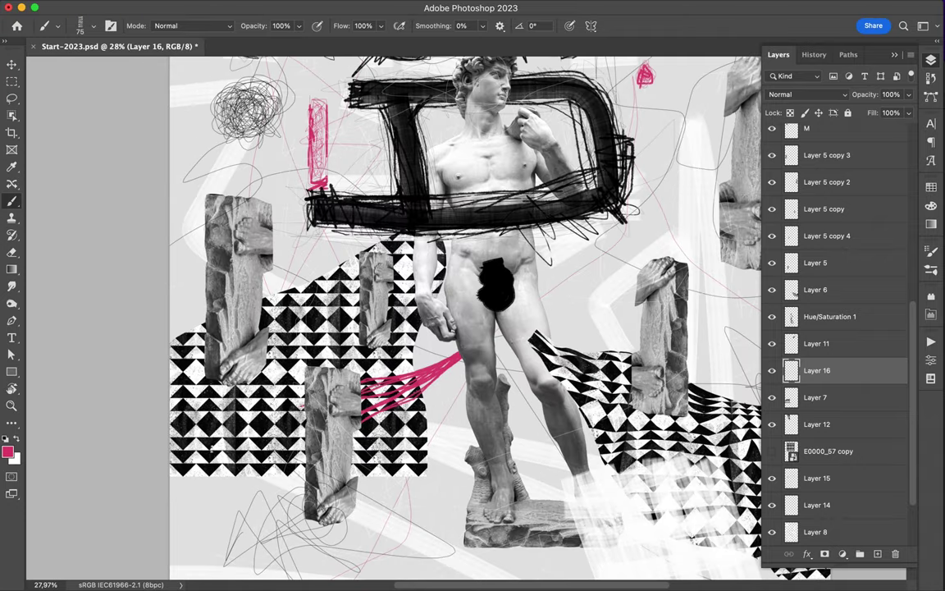
drag(173, 443, 304, 414)
drag(172, 410, 304, 394)
drag(172, 500, 303, 455)
mouse_move(135, 447)
mouse_down()
mouse_move(304, 410)
mouse_move(304, 419)
mouse_move(304, 402)
mouse_up()
drag(123, 427, 328, 410)
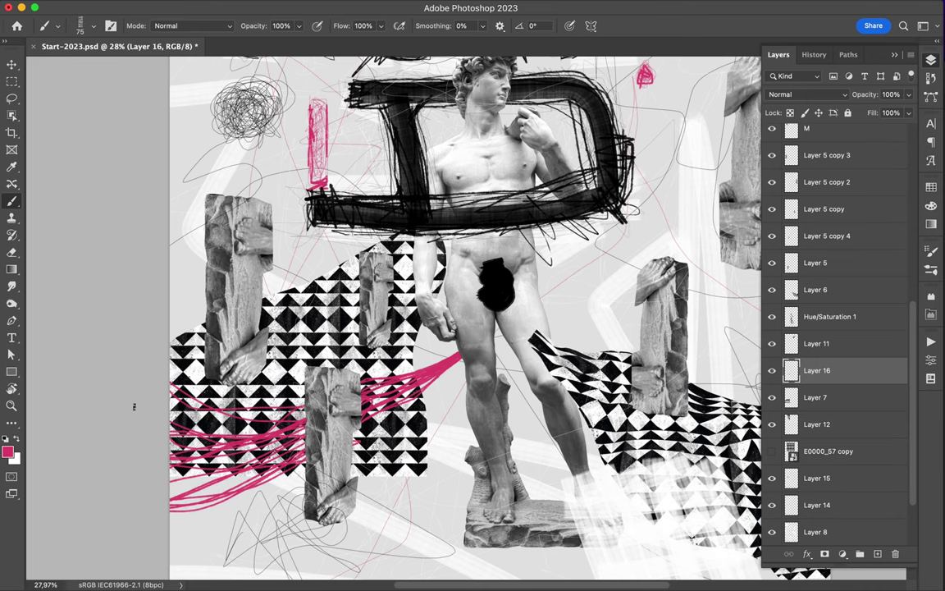
Step: Scribble pink strokes at the poster's top right
scroll(466, 308, down, 1)
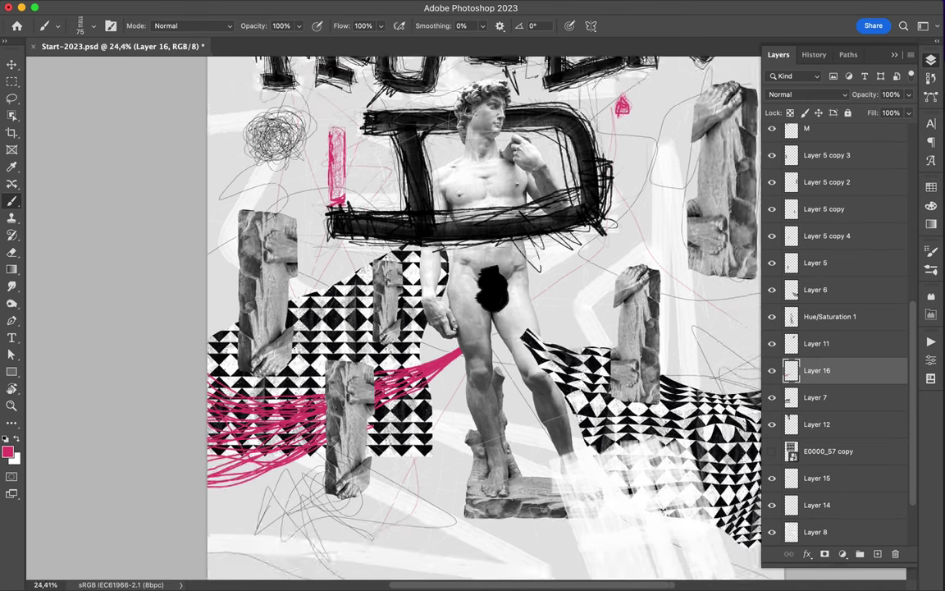
scroll(466, 307, down, 4)
scroll(466, 308, down, 4)
scroll(466, 307, up, 5)
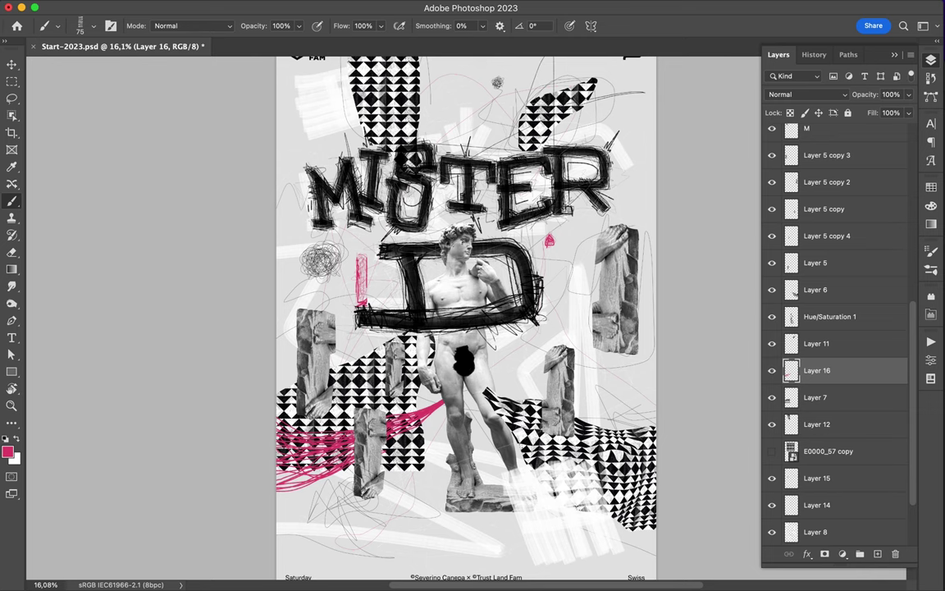
scroll(466, 323, down, 1)
drag(579, 103, 533, 63)
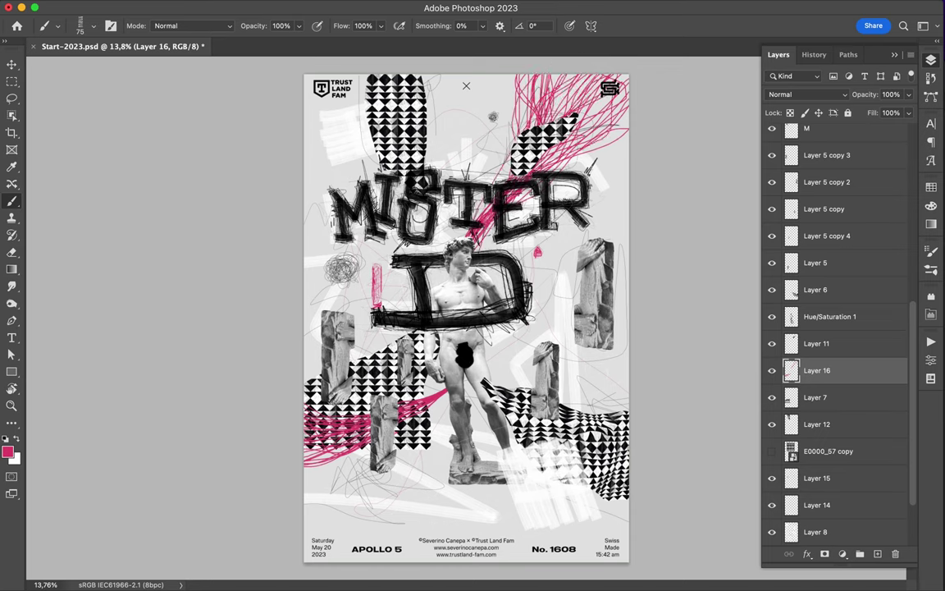
click(58, 26)
Step: With the Split Nib Jim brush, paint pink blocks at top left, beside the hip, and left of the statue
scroll(99, 287, down, 5)
click(109, 181)
drag(369, 127, 403, 148)
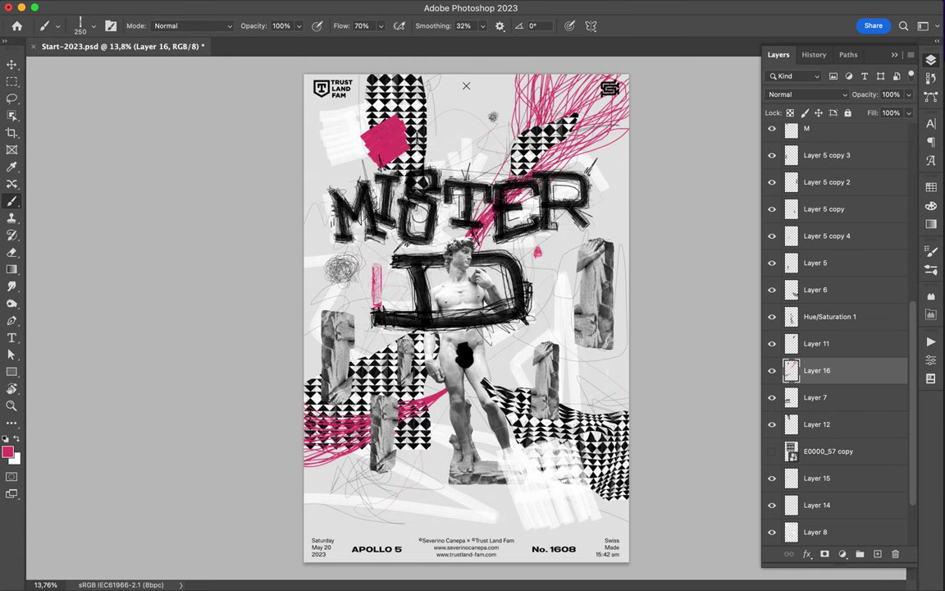
click(493, 359)
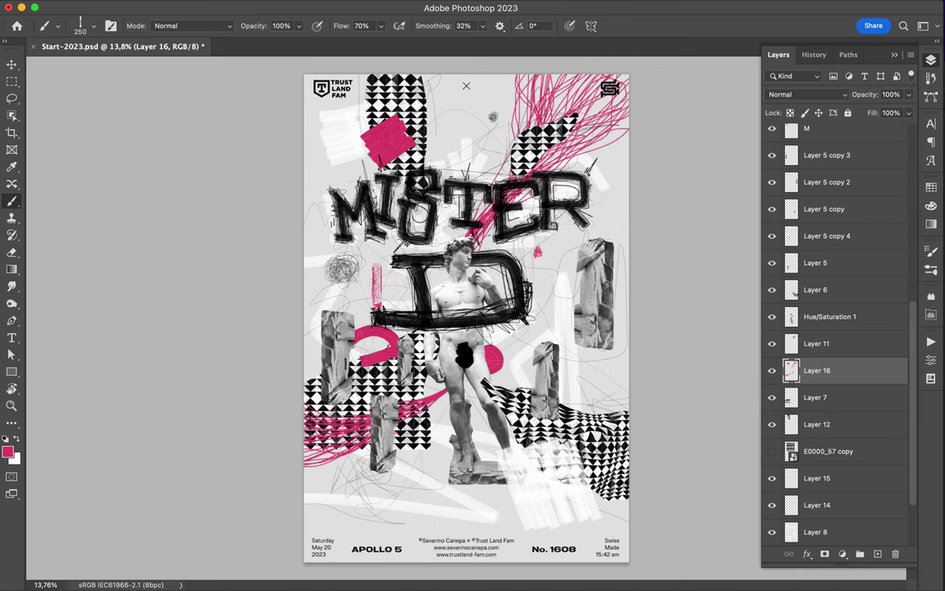
drag(358, 329, 366, 346)
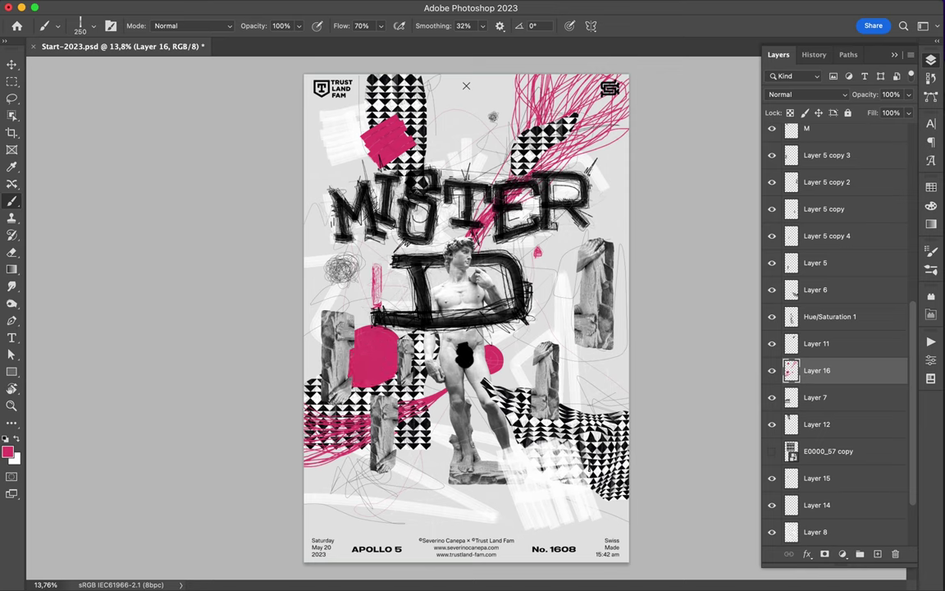
Step: Paint pink over the bottom-right corner on new Layer 17, moved just below Layer 5
scroll(837, 410, down, 3)
click(829, 478)
click(877, 554)
drag(550, 488, 512, 558)
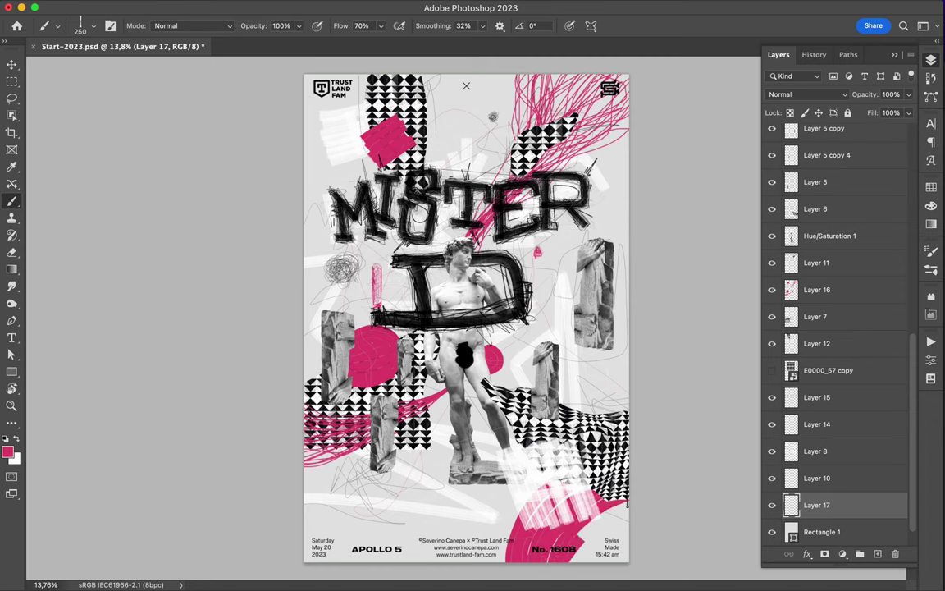
drag(534, 493, 607, 539)
key(v)
drag(817, 505, 814, 208)
key(b)
drag(337, 474, 414, 474)
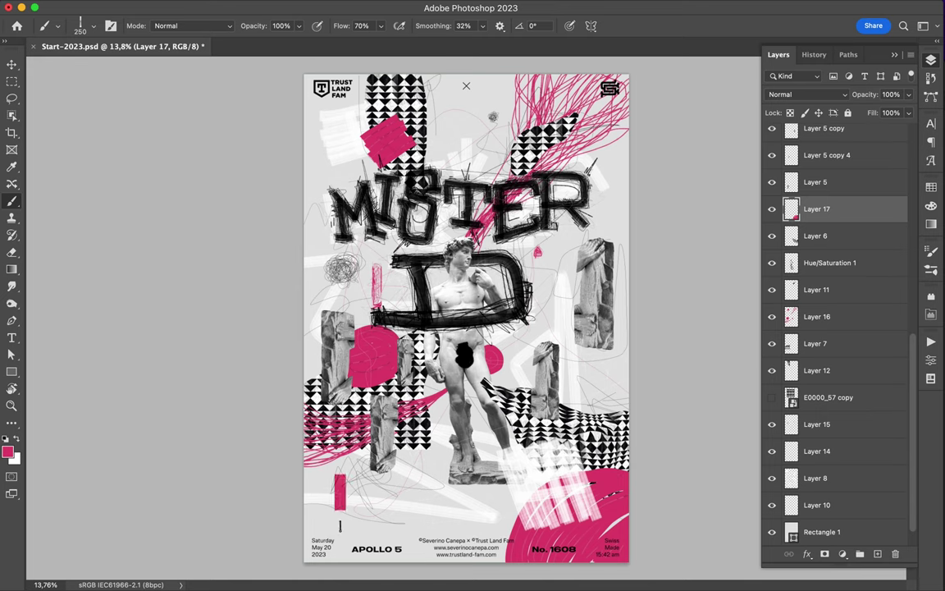
Step: Paint a pink U at lower left, a bracket across the statue's chest, and a left-edge bar
drag(336, 464, 419, 464)
mouse_move(581, 276)
mouse_down()
mouse_move(476, 276)
mouse_move(477, 322)
mouse_move(574, 324)
mouse_up()
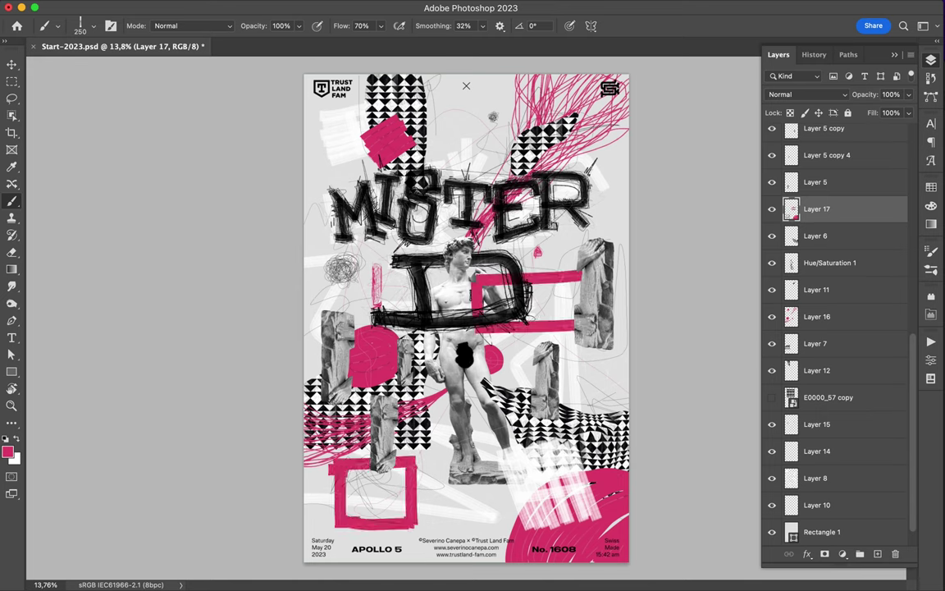
drag(309, 117, 309, 243)
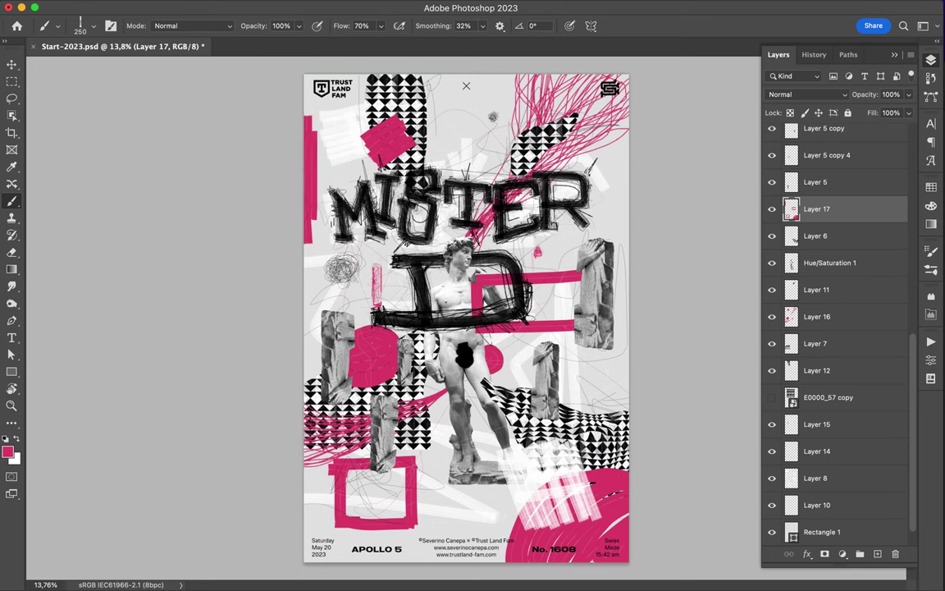
Step: On new Layer 18, add light grey dabs and strokes along the poster's top edge
click(7, 451)
click(709, 59)
click(877, 553)
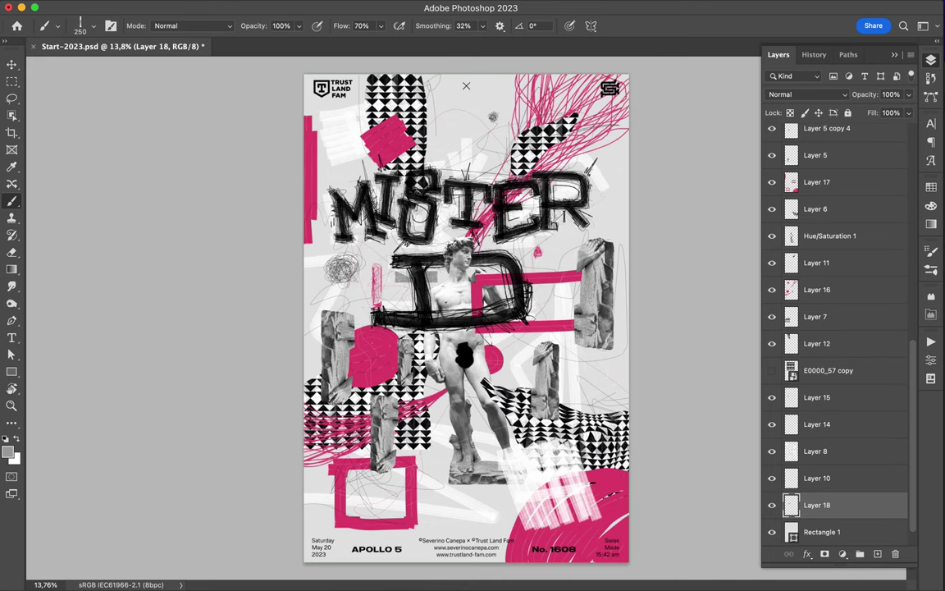
click(361, 72)
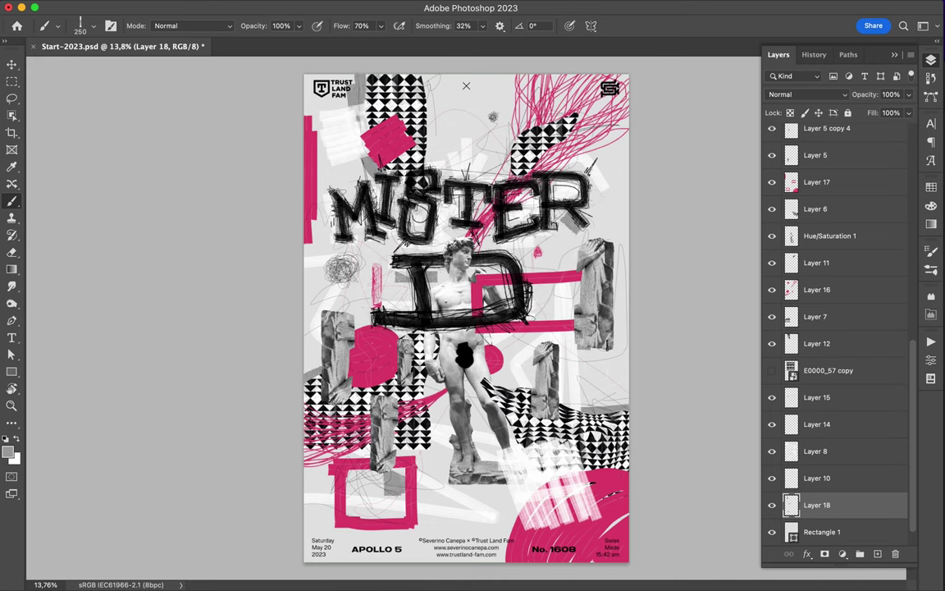
drag(427, 73, 493, 71)
Step: Present the finished MISTER D poster alone on a black full-screen background
key(v)
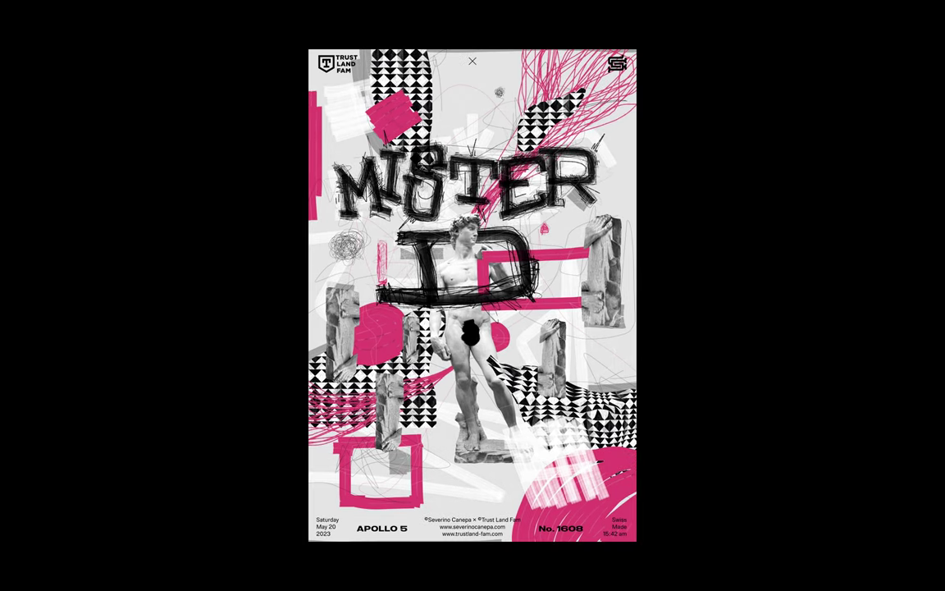